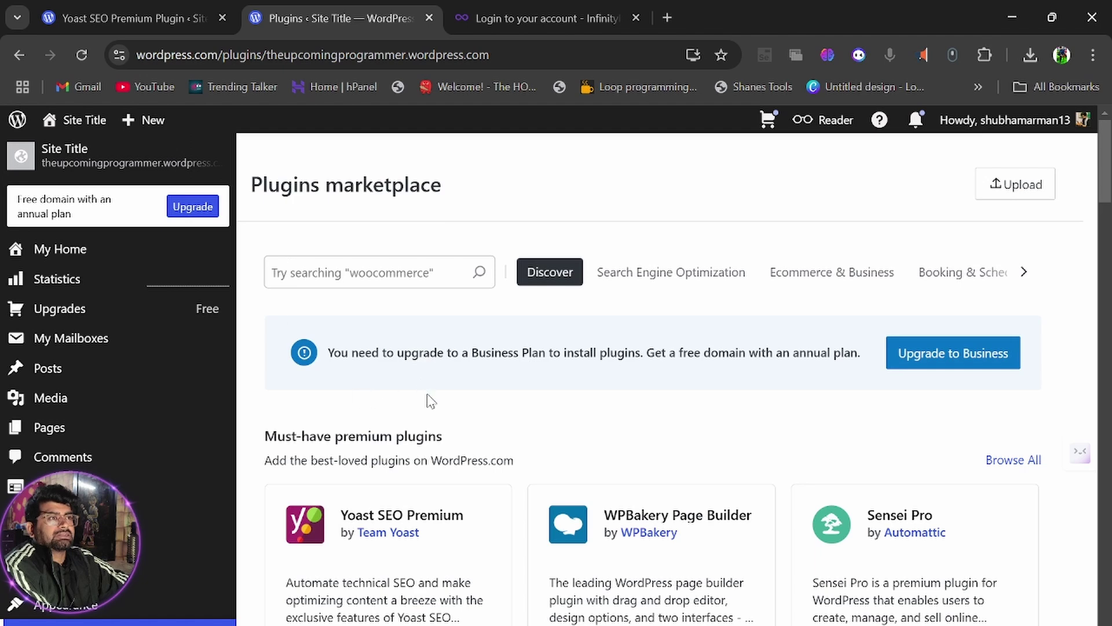
# - Scroll the WordPress.com Plugins marketplace to find the 'Upgrade to Business' notice
pyautogui.scroll(-5, 512, 441)
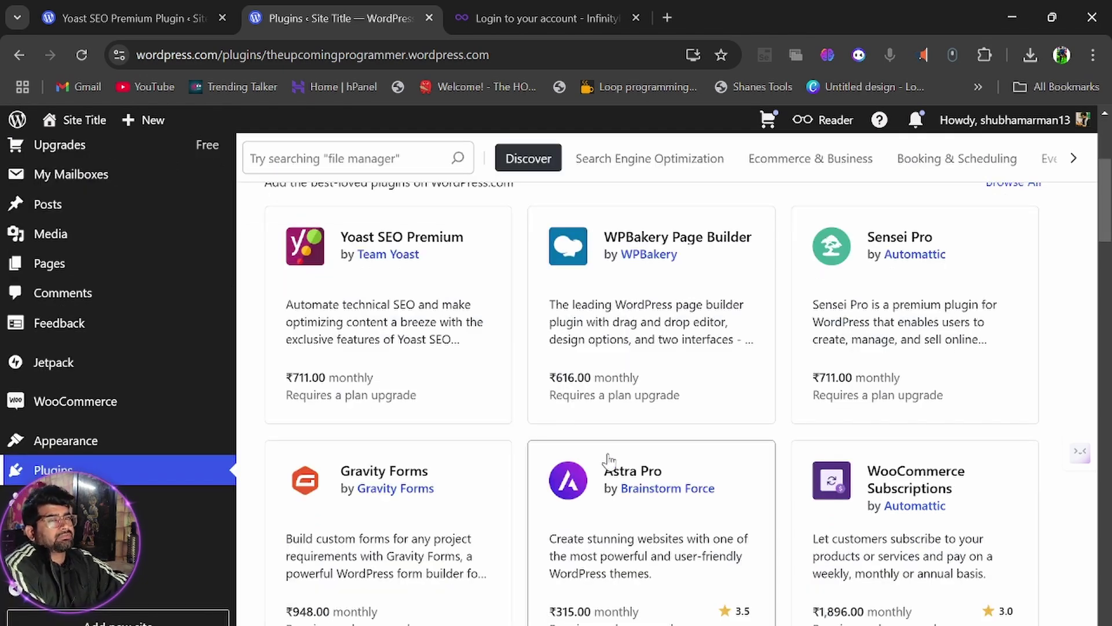
pyautogui.scroll(5, 610, 460)
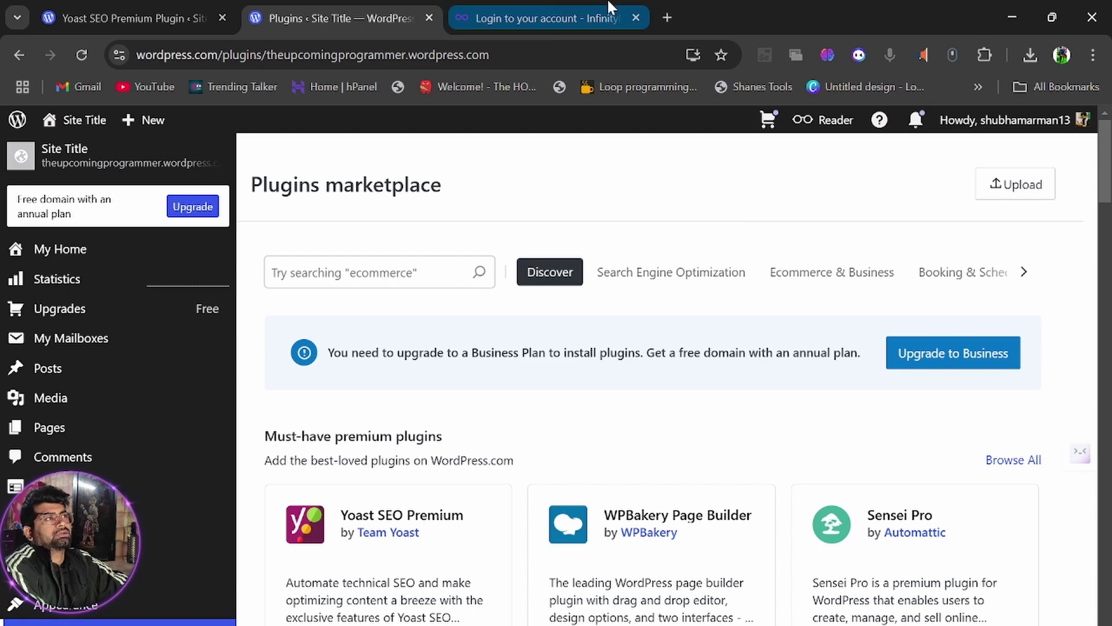
# - Search Google for infinityfree in a new tab and go to the InfinityFree homepage
pyautogui.click(667, 18)
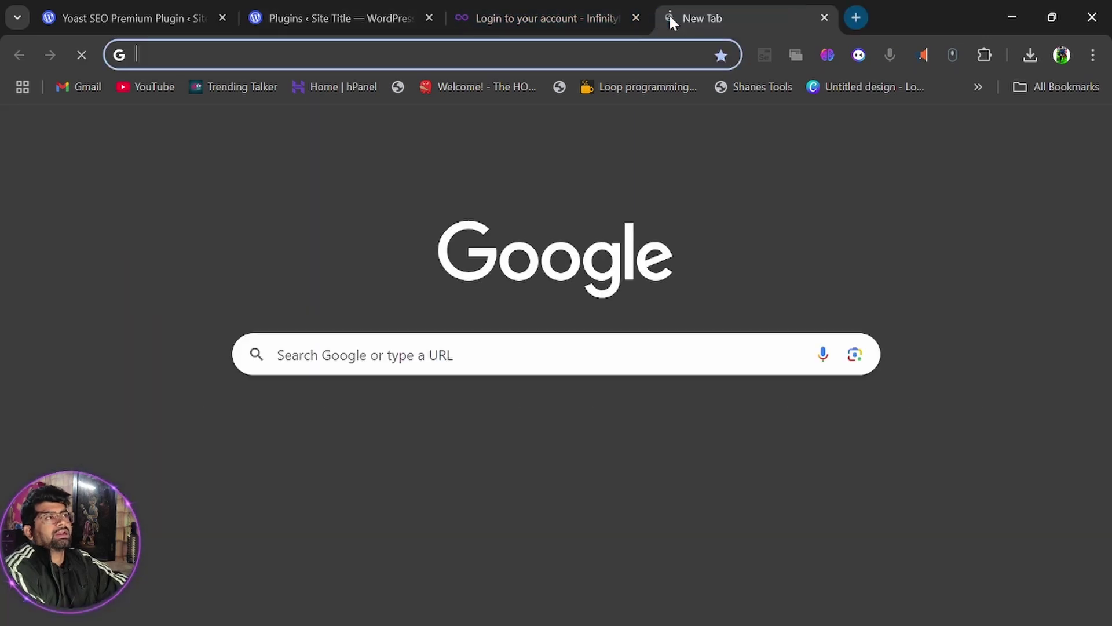
pyautogui.click(574, 356)
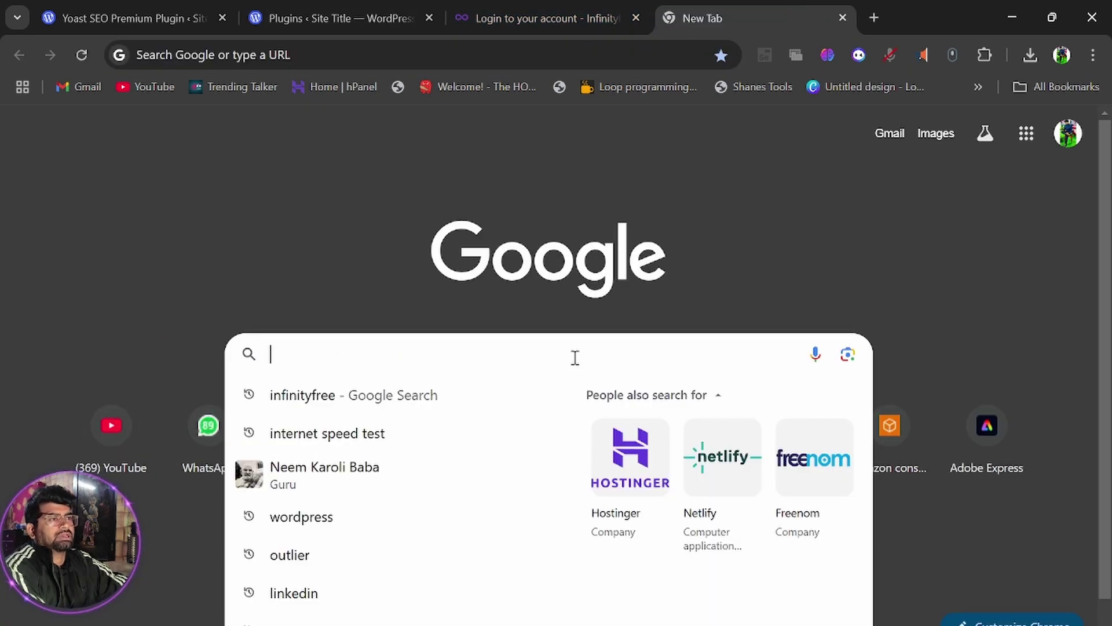
pyautogui.click(316, 396)
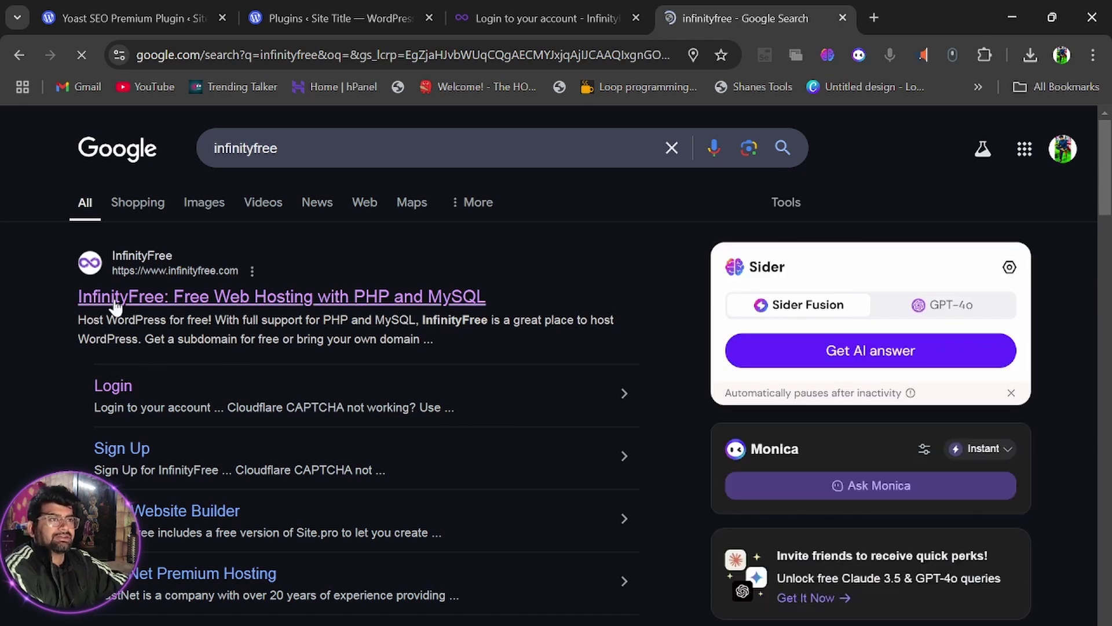
pyautogui.click(169, 301)
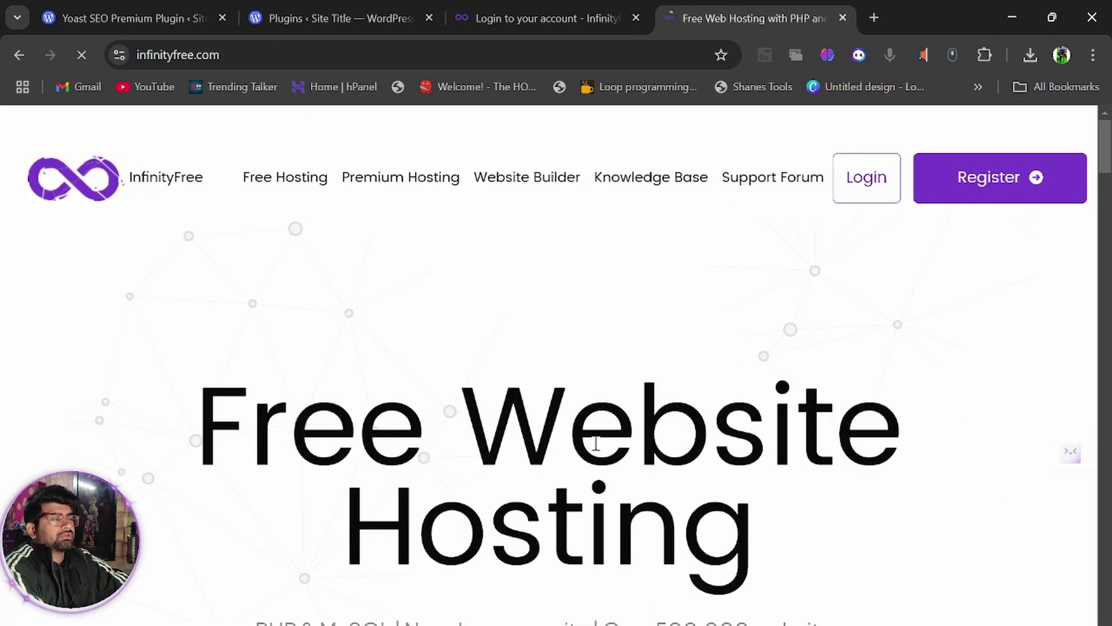
# - Autofill the saved InfinityFree email and password, verifying identity with the Windows PIN
pyautogui.click(867, 202)
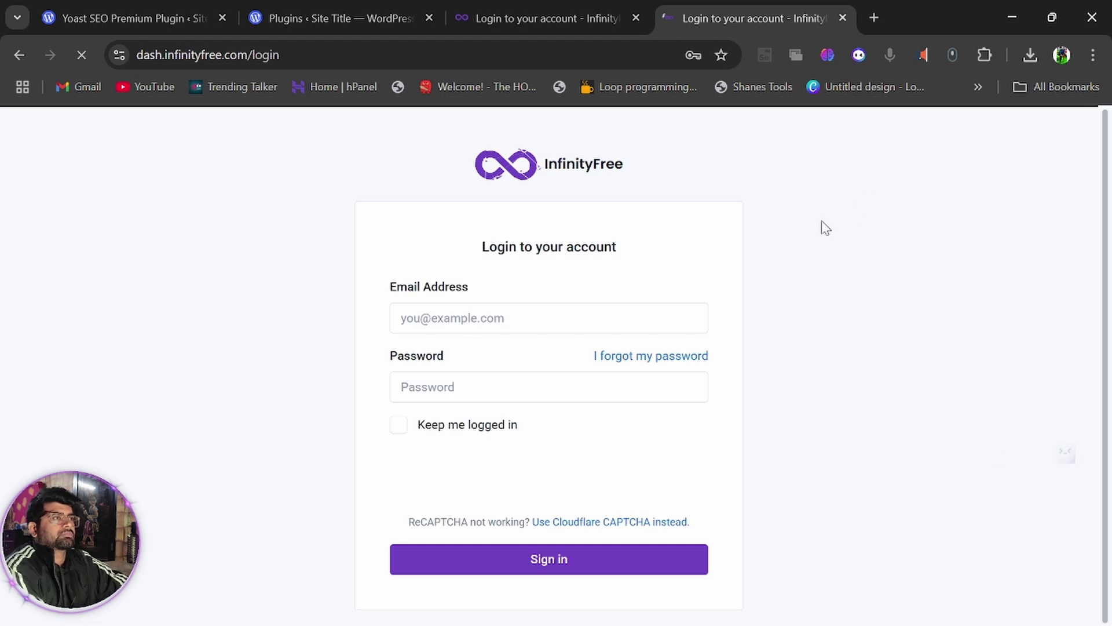
pyautogui.click(501, 317)
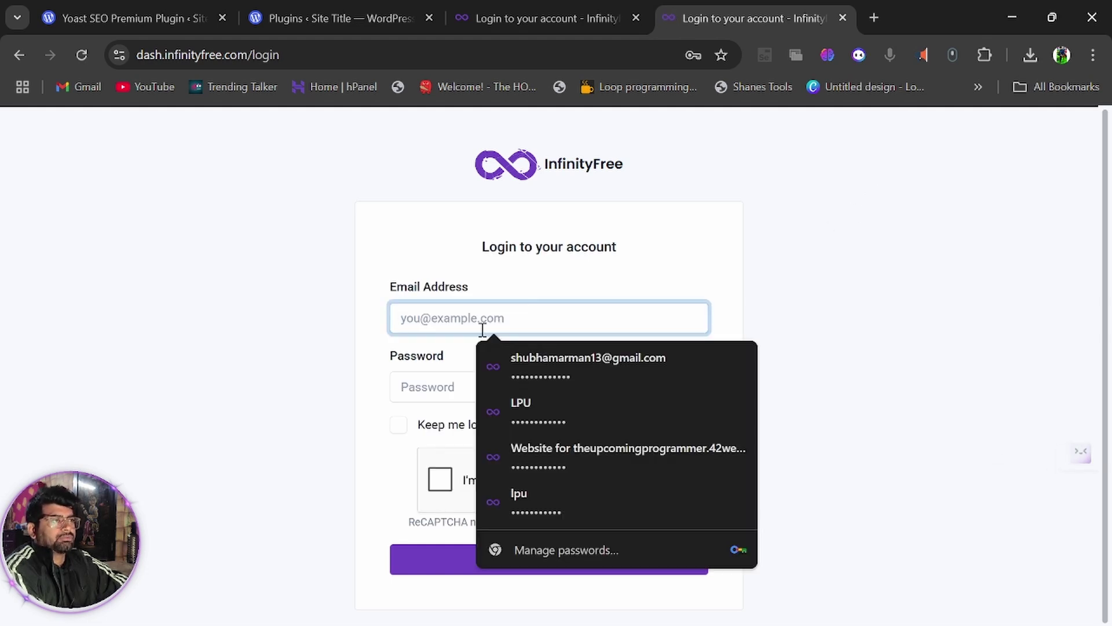
pyautogui.click(260, 355)
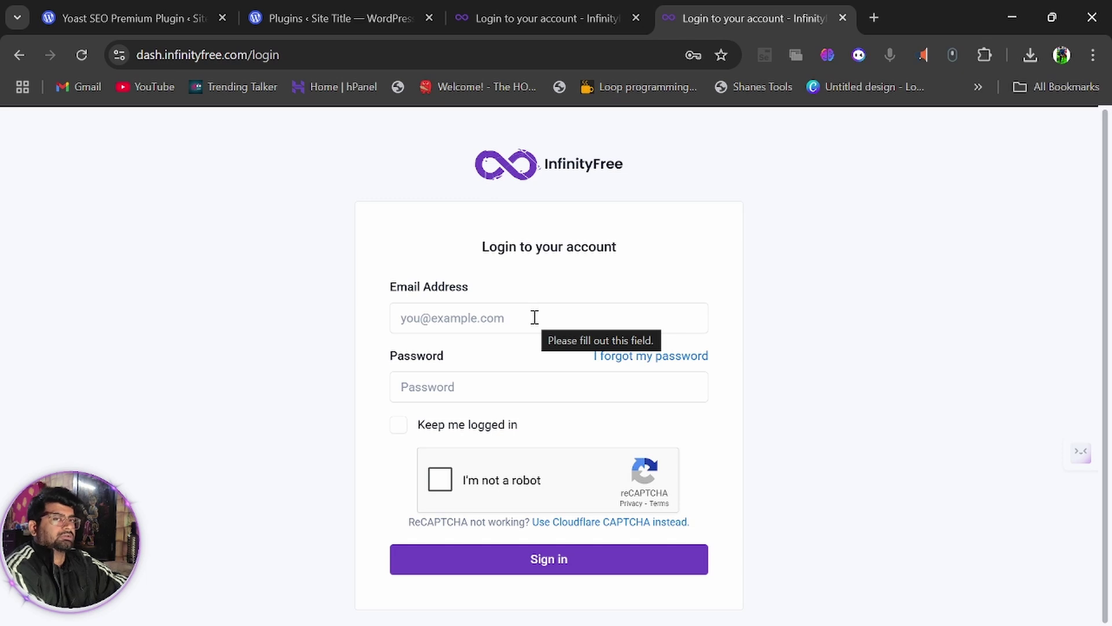
pyautogui.click(534, 317)
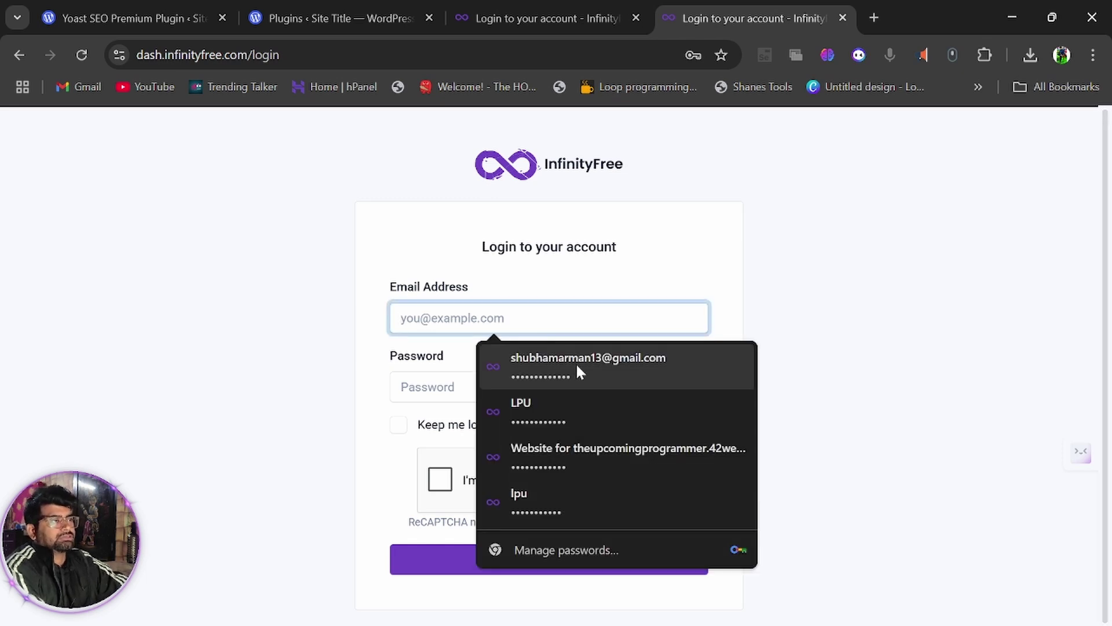
pyautogui.press('Escape')
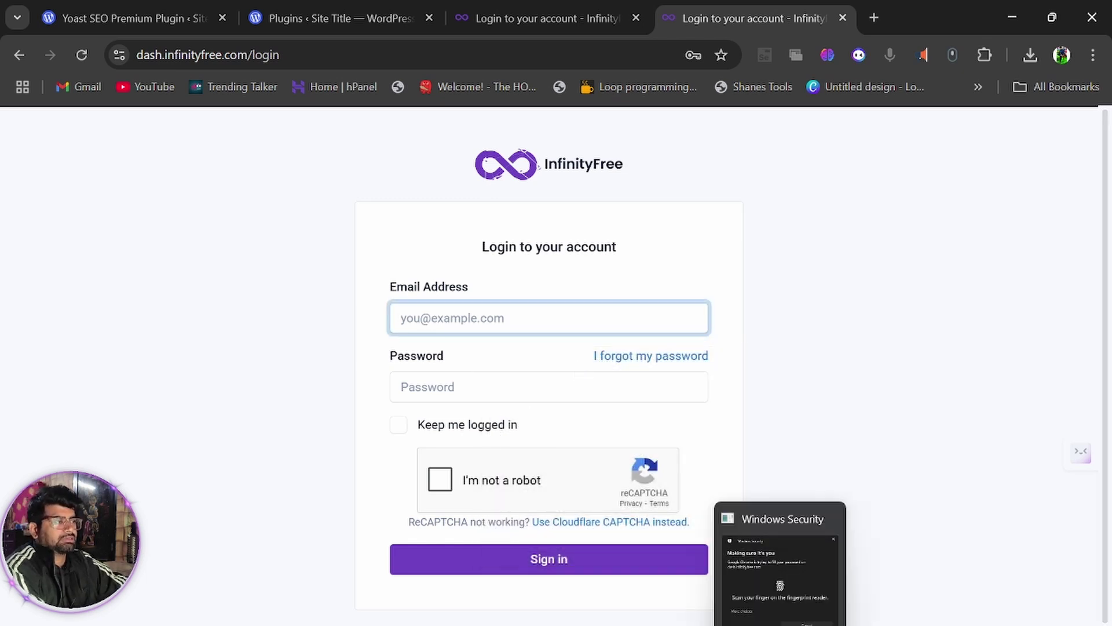
pyautogui.click(440, 459)
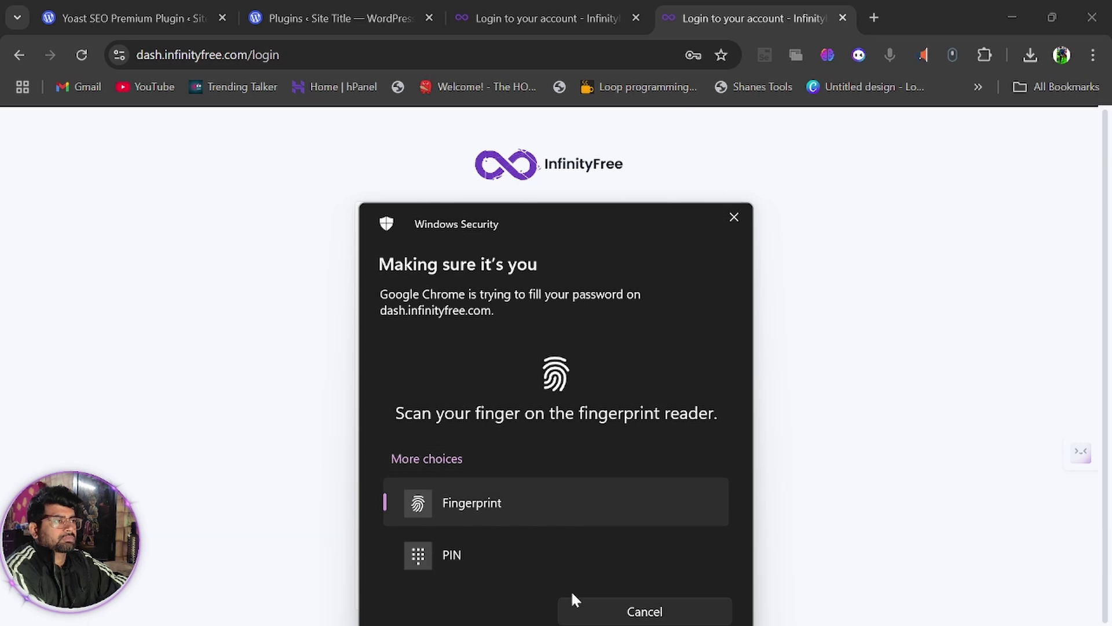
pyautogui.click(491, 560)
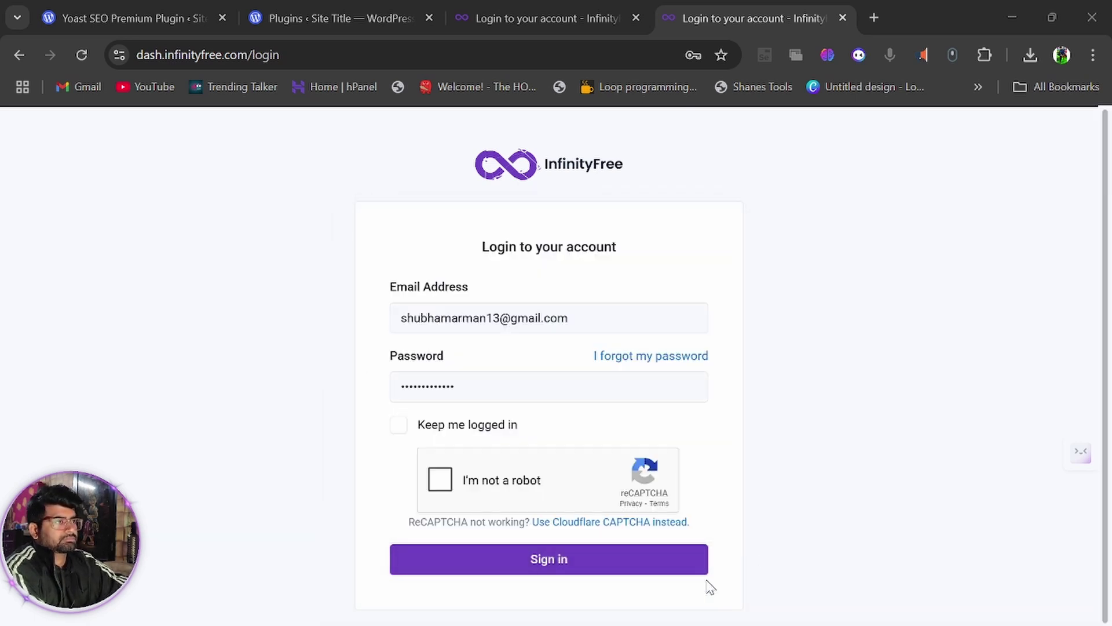
# - Tick Keep me logged in and the reCAPTCHA, then sign in
pyautogui.click(395, 427)
pyautogui.click(441, 480)
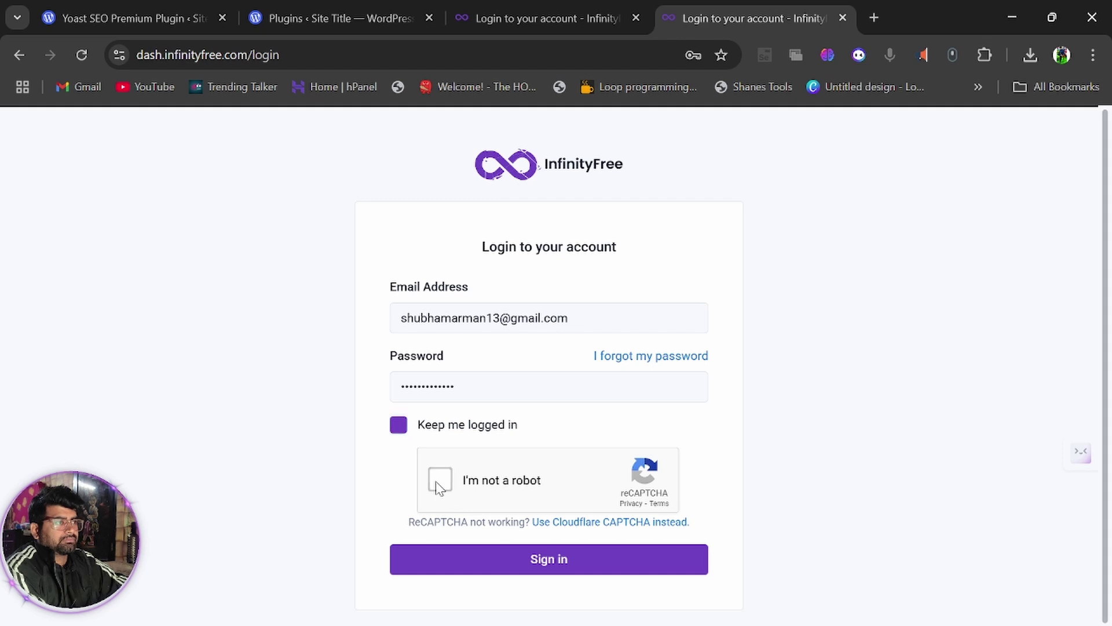
pyautogui.click(558, 560)
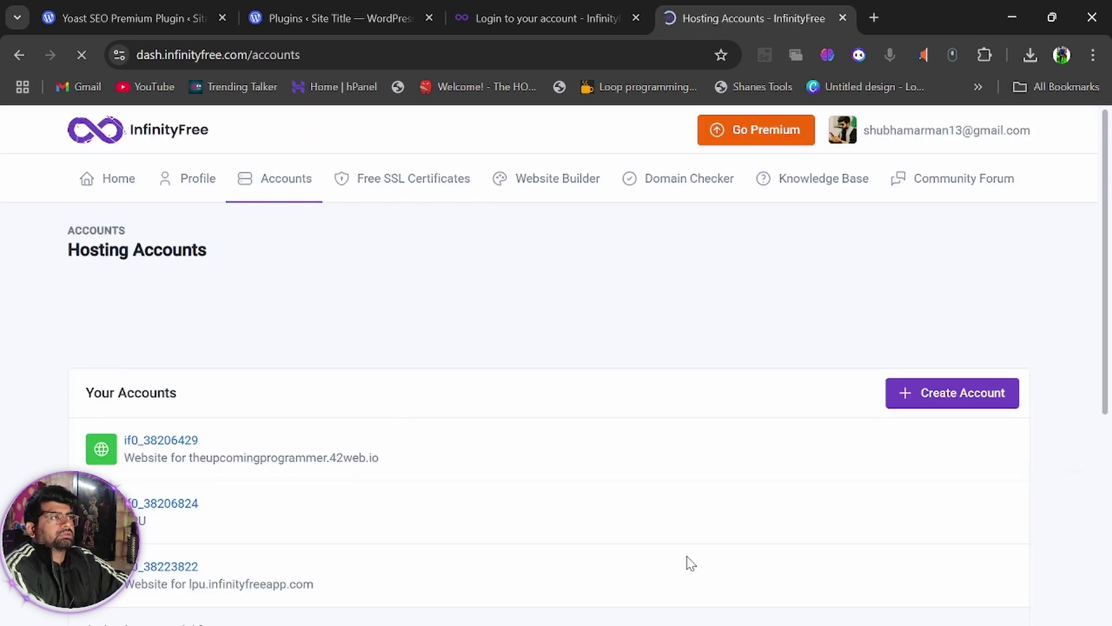
# - View the InfinityFree account profile page
pyautogui.click(192, 180)
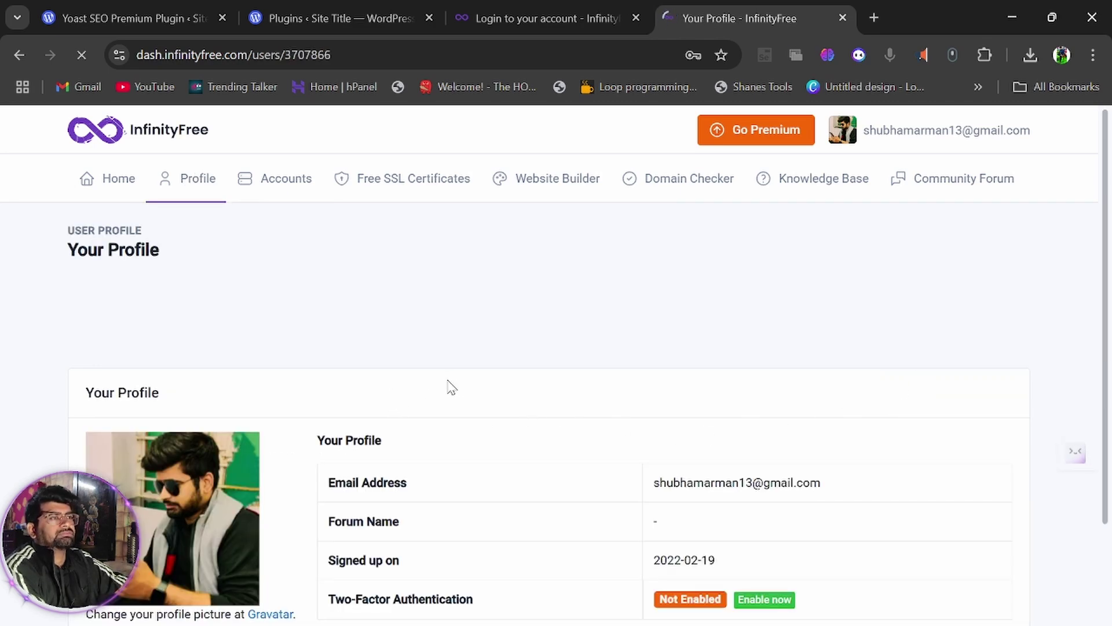
pyautogui.scroll(-3, 452, 386)
pyautogui.scroll(3, 454, 385)
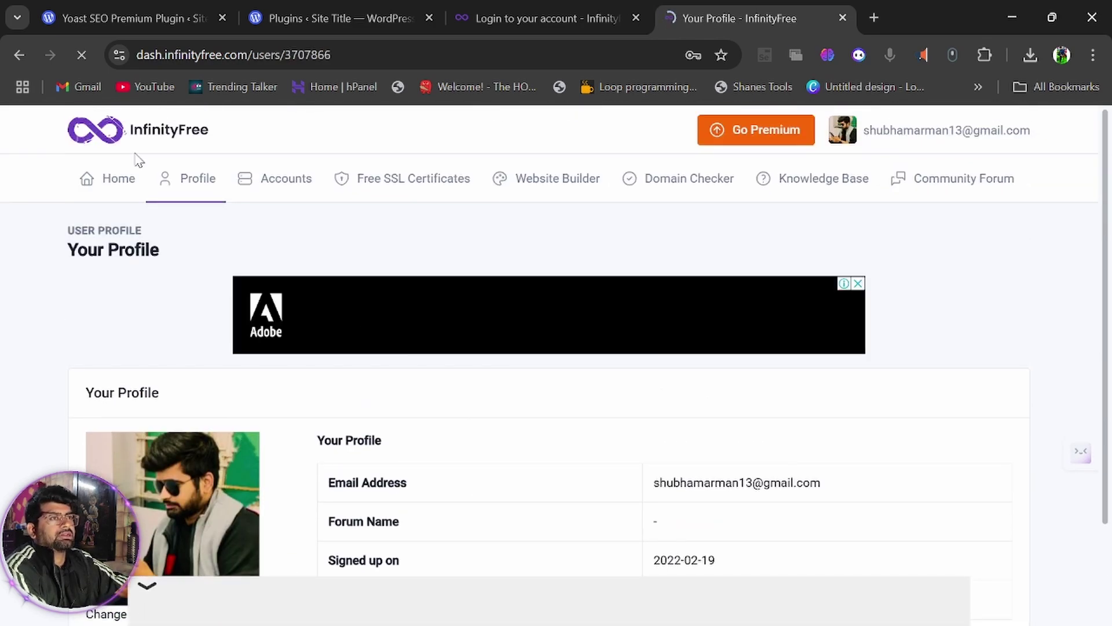
# - Open the Hosting Accounts list, close the pop-up ad, and highlight the Active Accounts 1 / 3 count
pyautogui.click(286, 184)
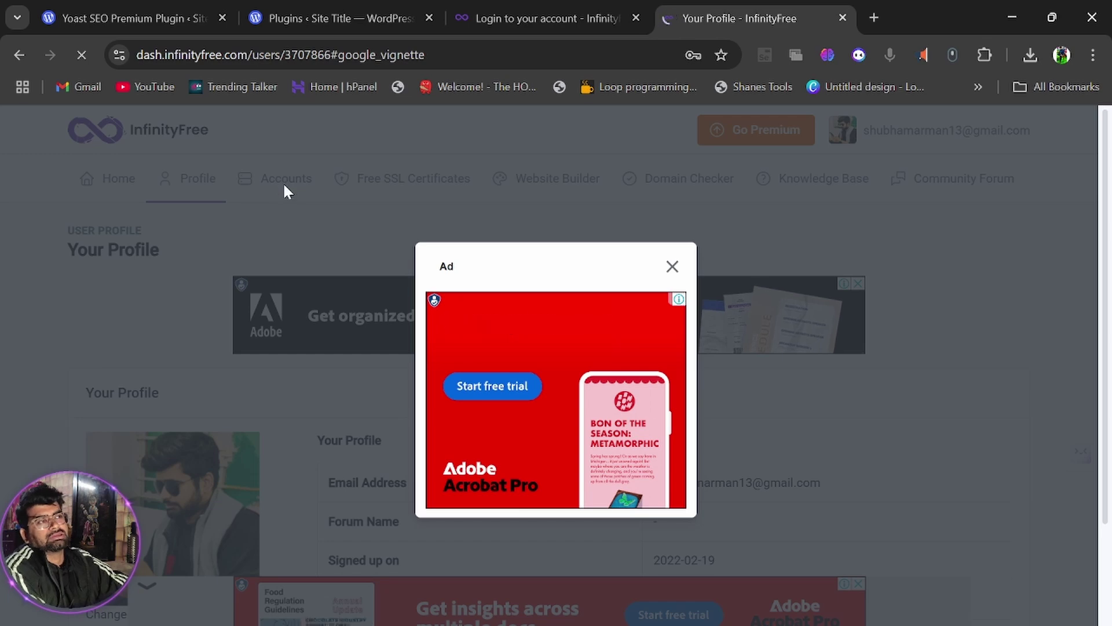
pyautogui.click(671, 268)
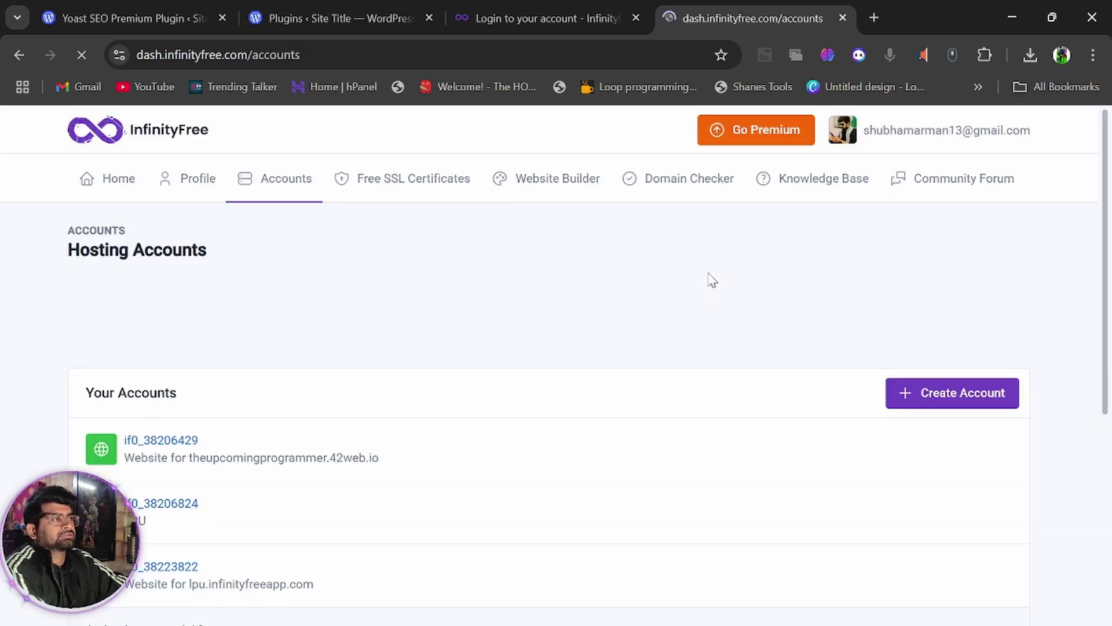
pyautogui.scroll(-3, 220, 369)
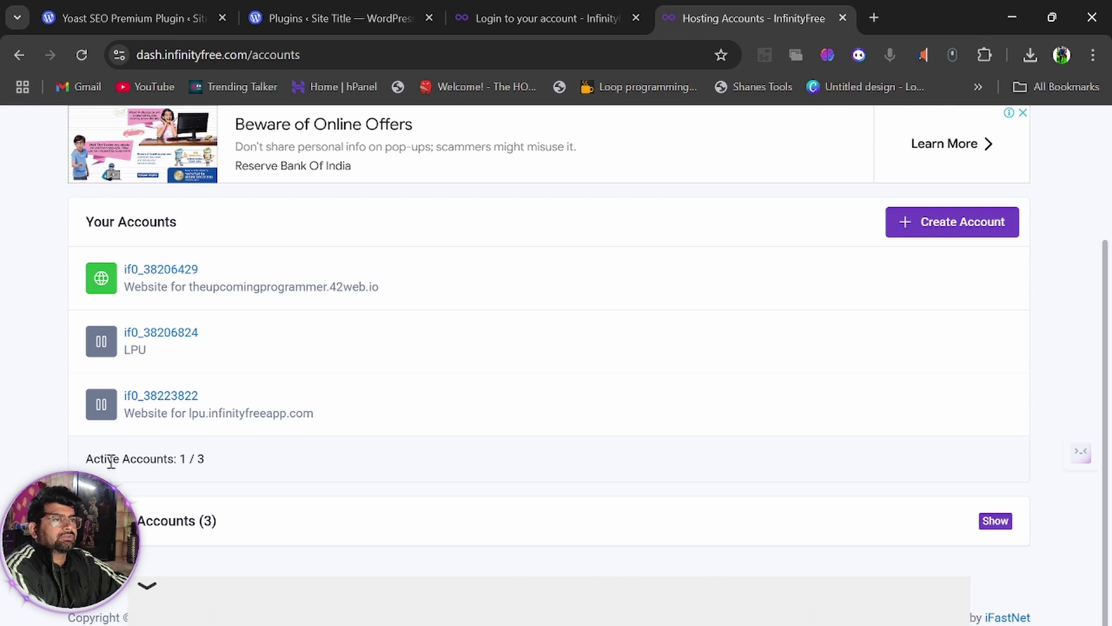
pyautogui.moveTo(84, 463); pyautogui.dragTo(242, 474)
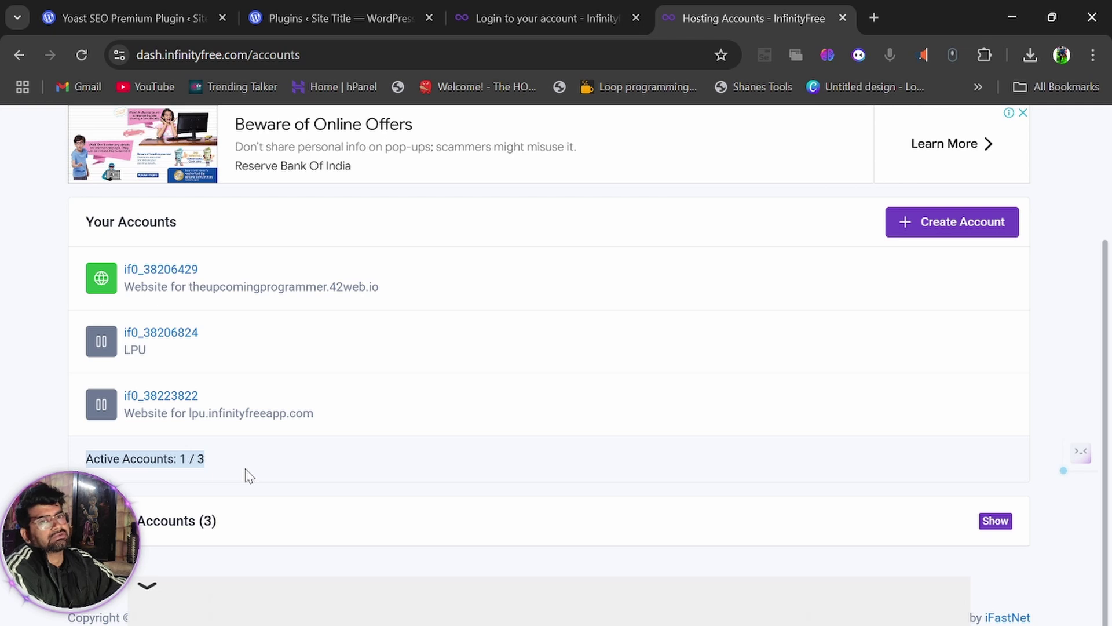
pyautogui.click(58, 453)
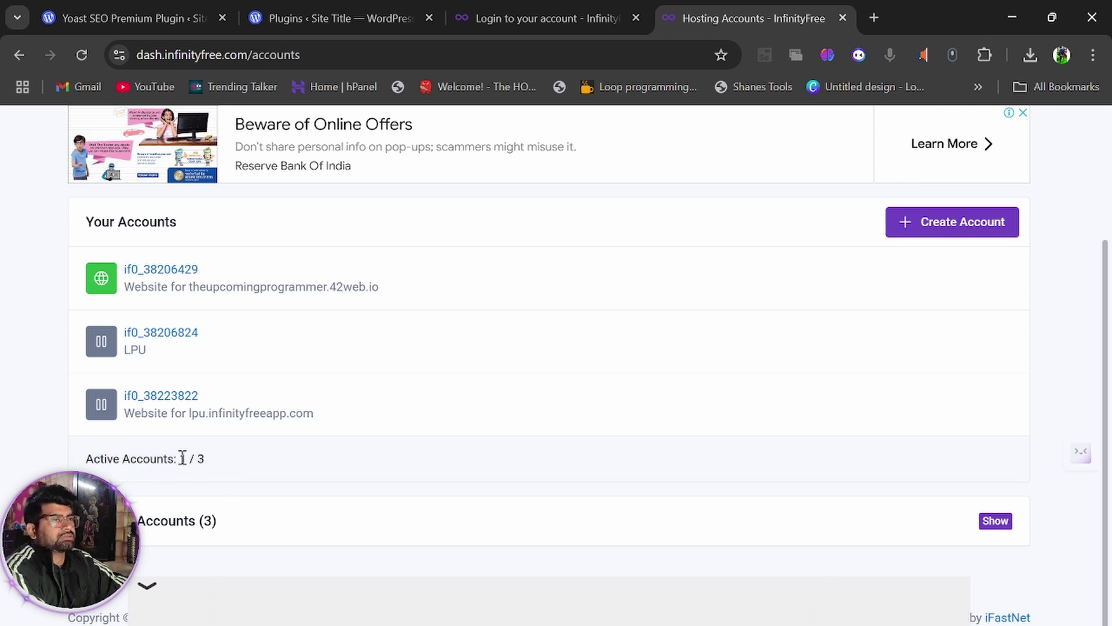
pyautogui.scroll(3, 440, 392)
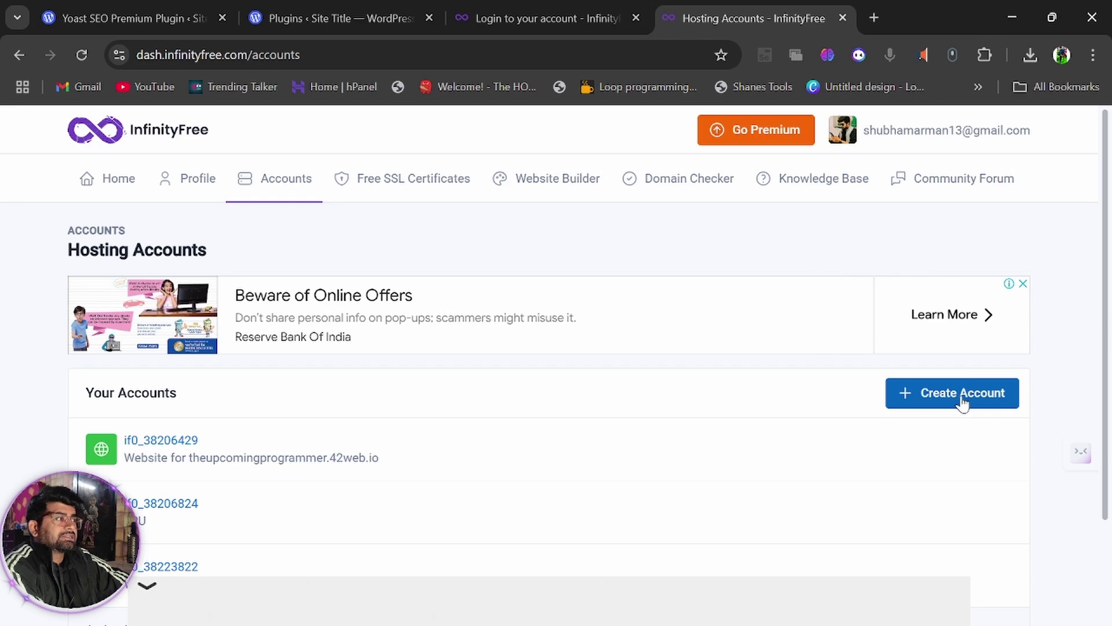
# - Start a new hosting account and pick the free $0 InfinityFree plan
pyautogui.click(961, 393)
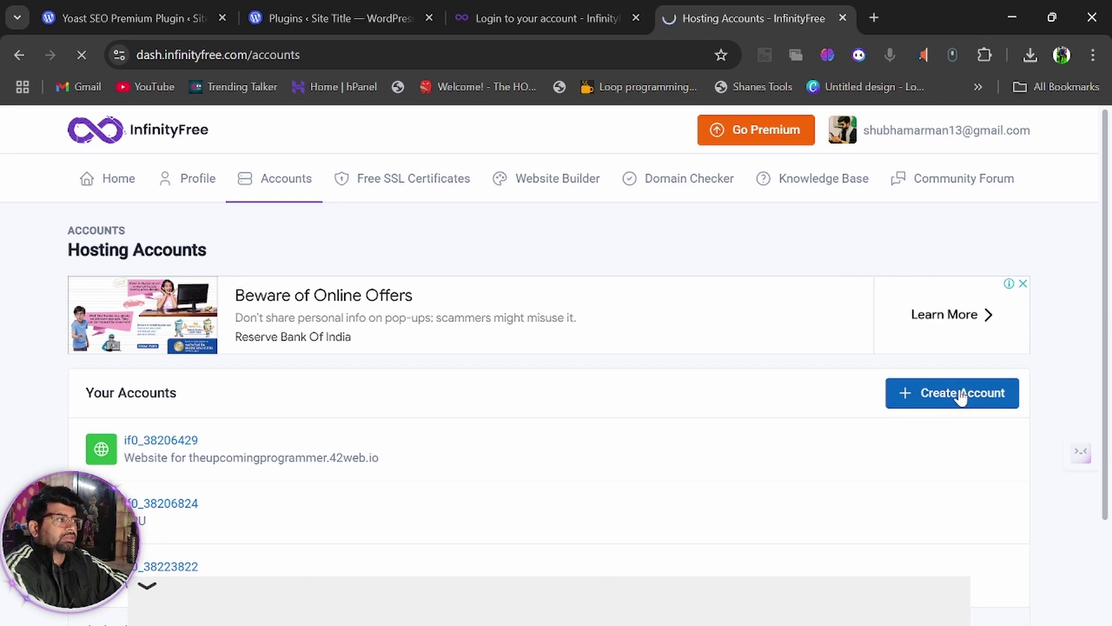
pyautogui.scroll(-4, 310, 464)
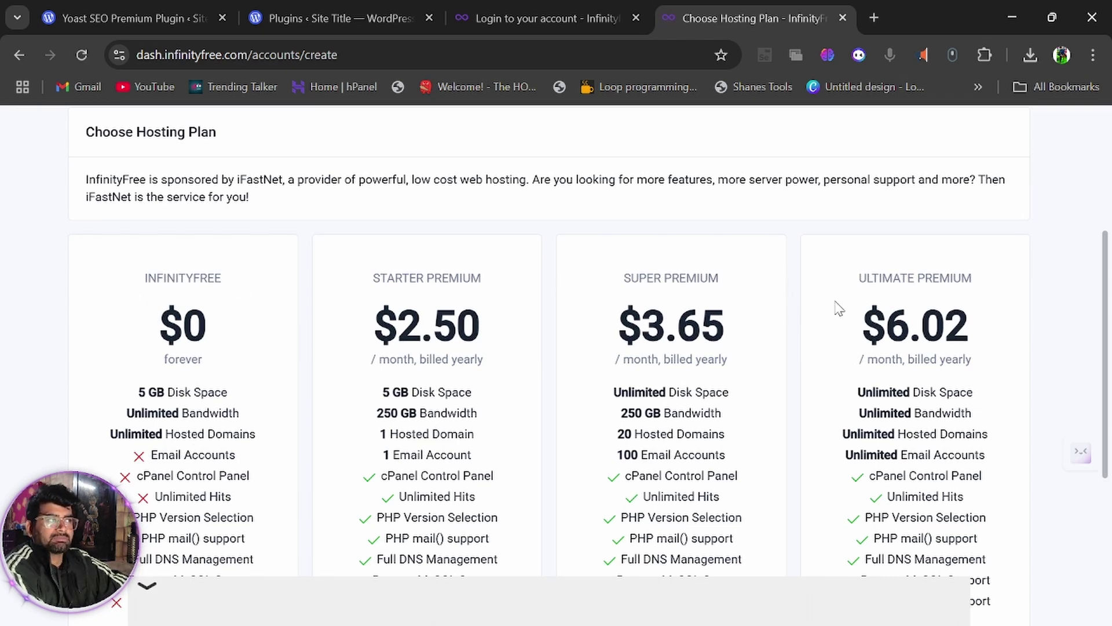
pyautogui.scroll(-3, 298, 410)
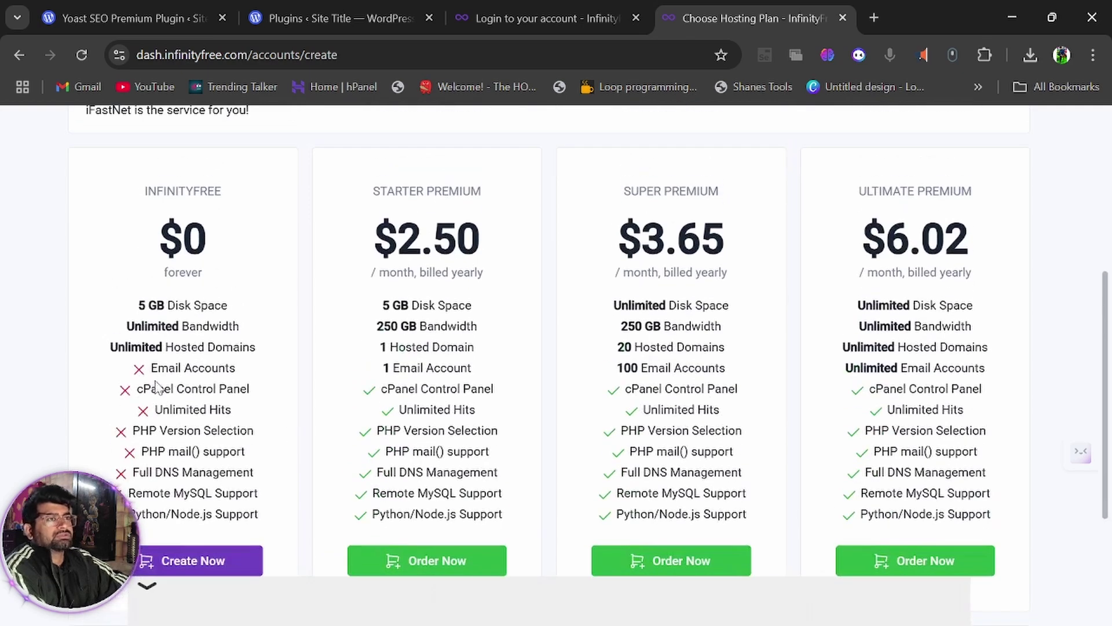
pyautogui.scroll(2, 155, 388)
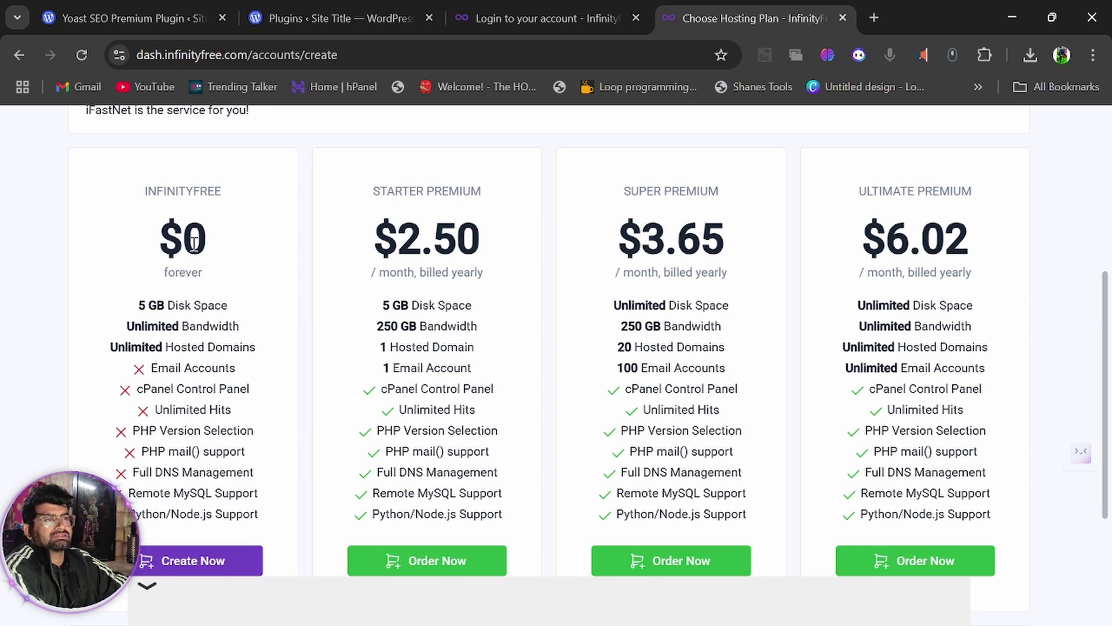
pyautogui.scroll(-3, 210, 563)
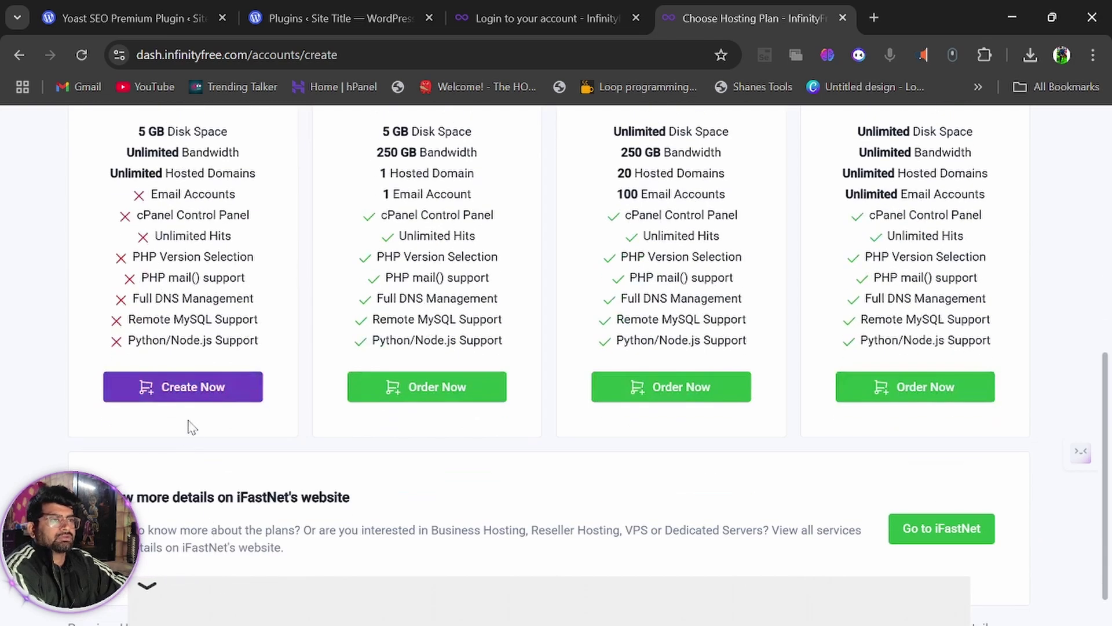
pyautogui.click(193, 388)
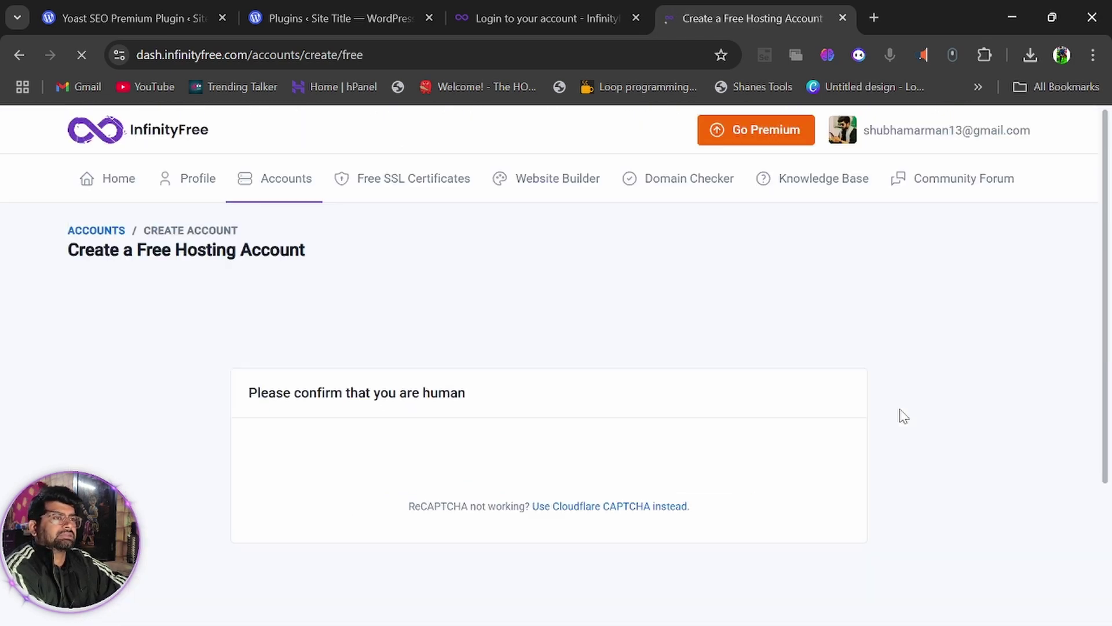
pyautogui.scroll(-2, 464, 429)
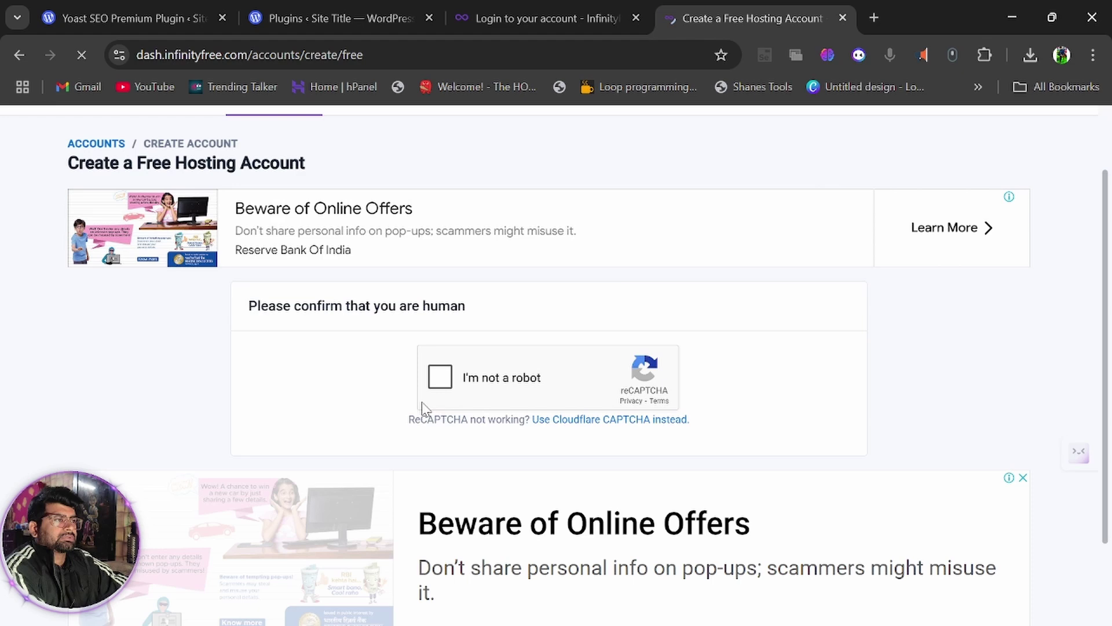
# - Pass the human check, enter subdomain lpu with kesug.com, and confirm it's available
pyautogui.click(442, 376)
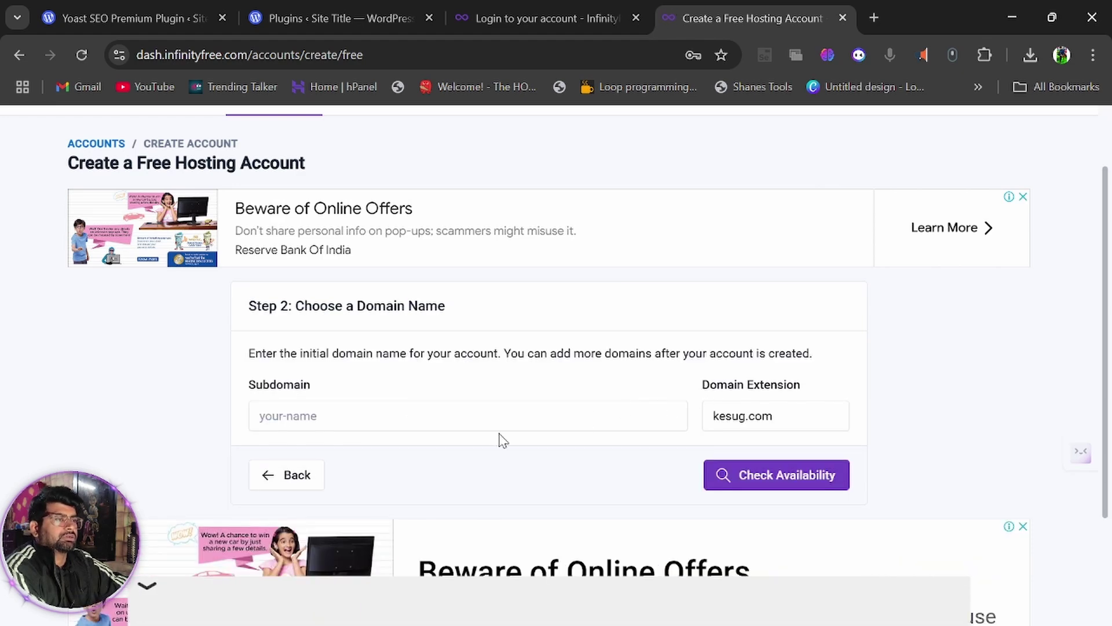
pyautogui.scroll(-2, 498, 439)
pyautogui.click(441, 331)
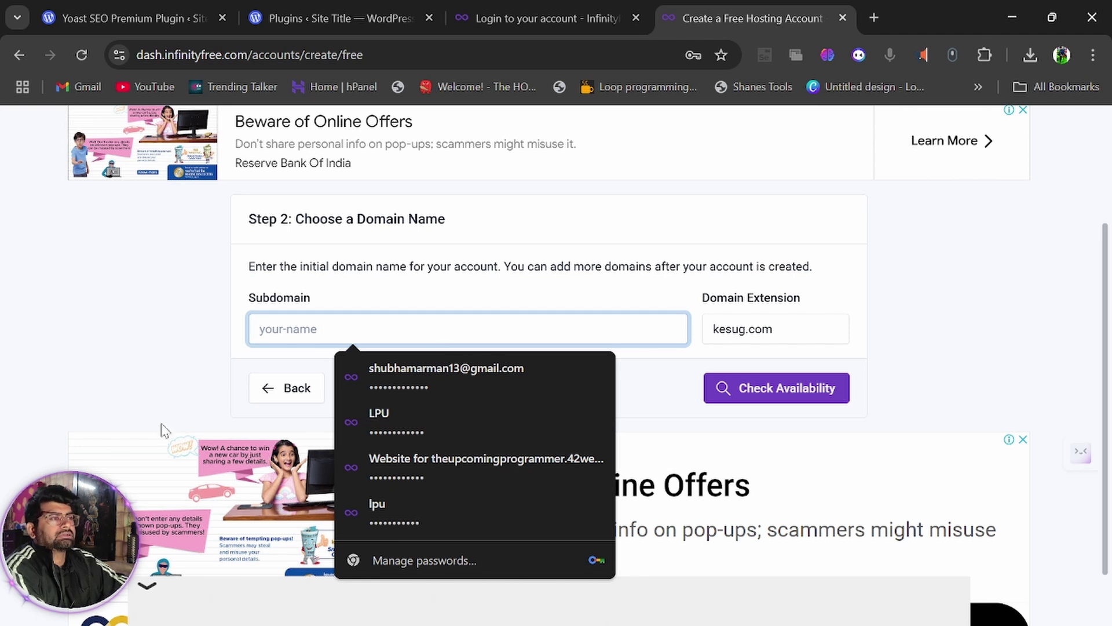
pyautogui.click(96, 368)
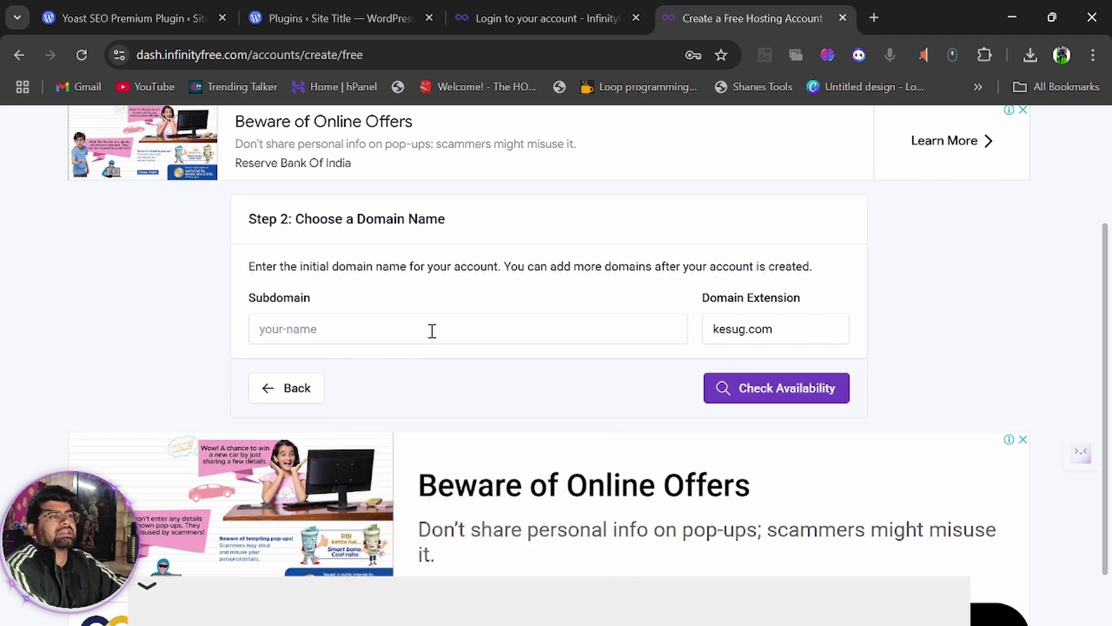
pyautogui.click(433, 331)
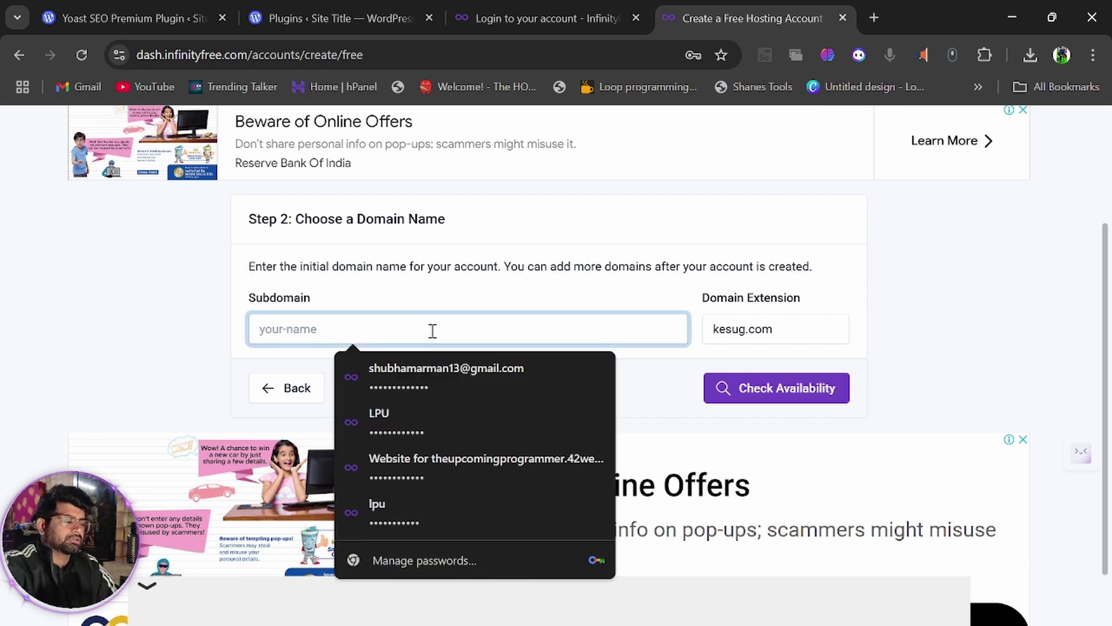
pyautogui.write('lpu')
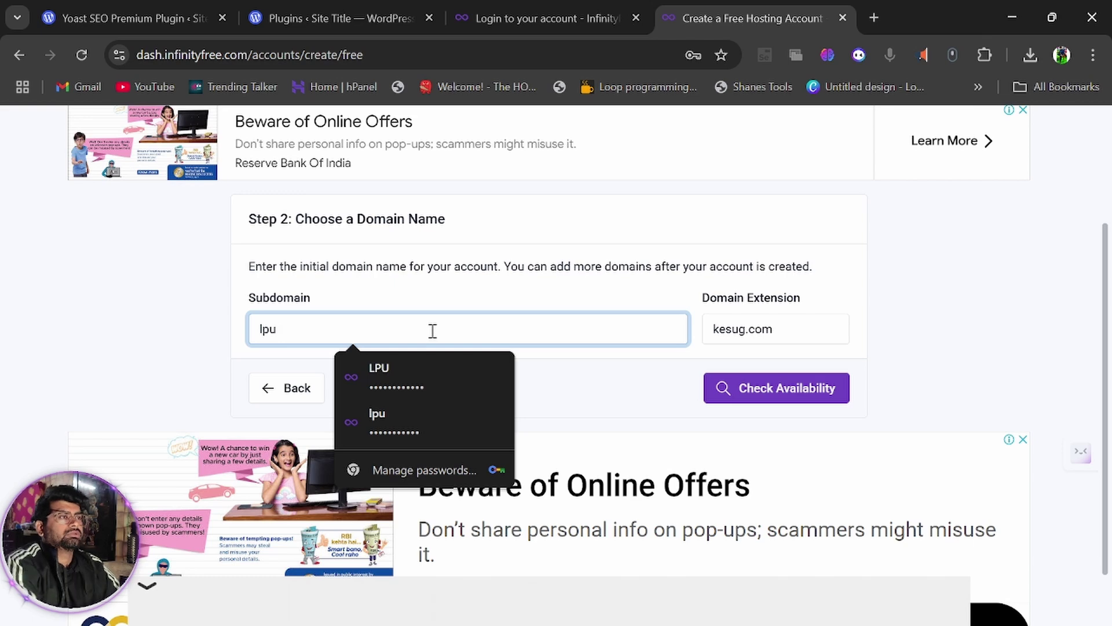
pyautogui.scroll(2, 360, 330)
pyautogui.click(93, 418)
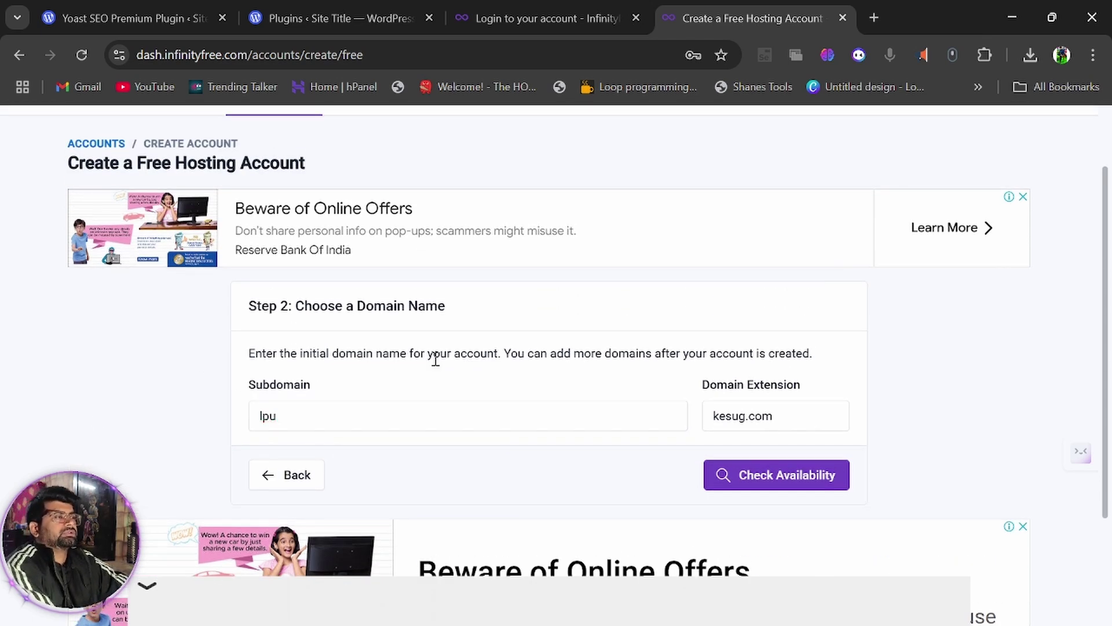
pyautogui.click(457, 418)
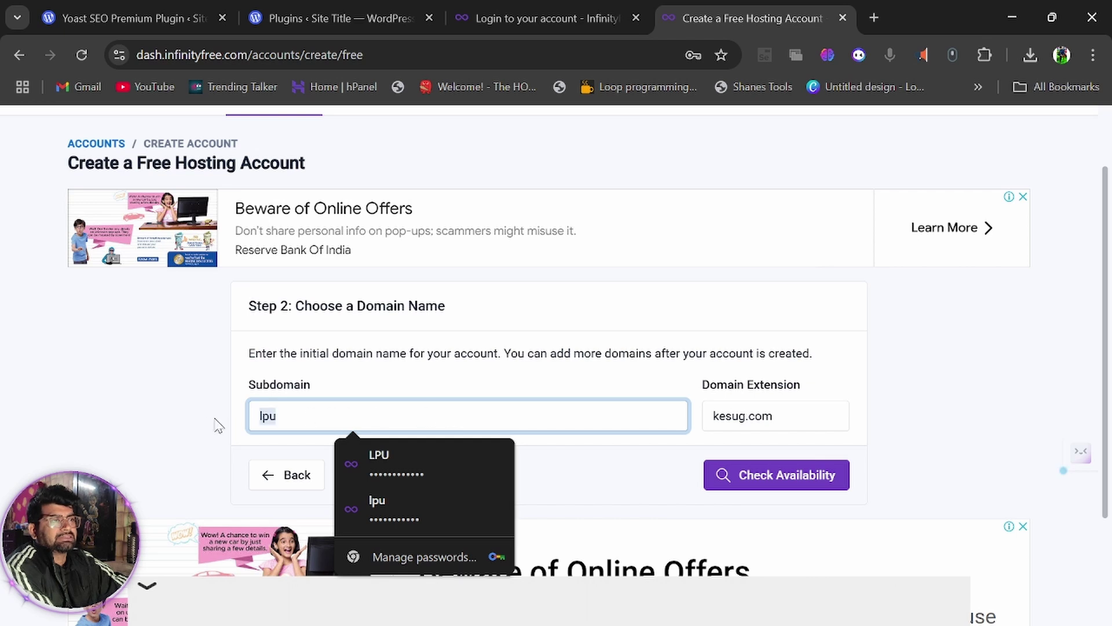
pyautogui.click(631, 475)
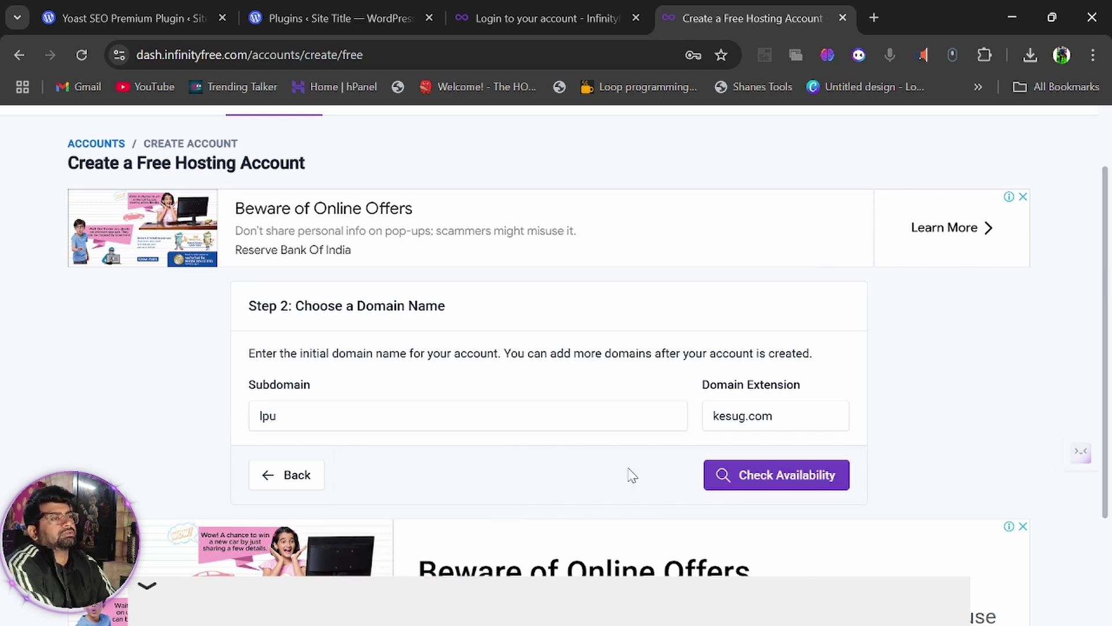
pyautogui.click(586, 415)
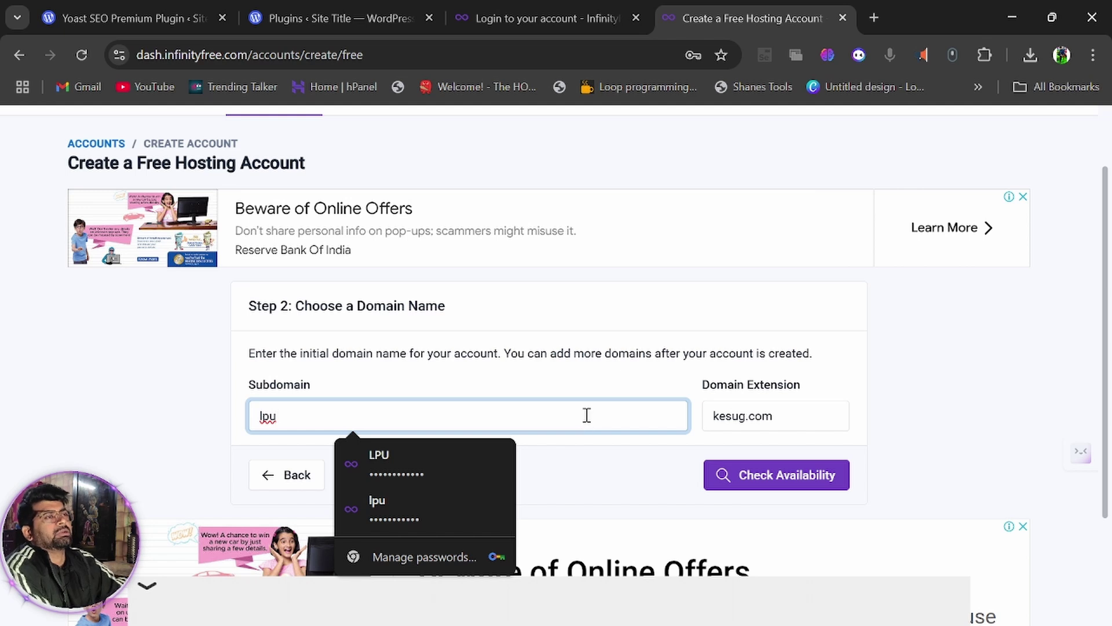
pyautogui.click(718, 474)
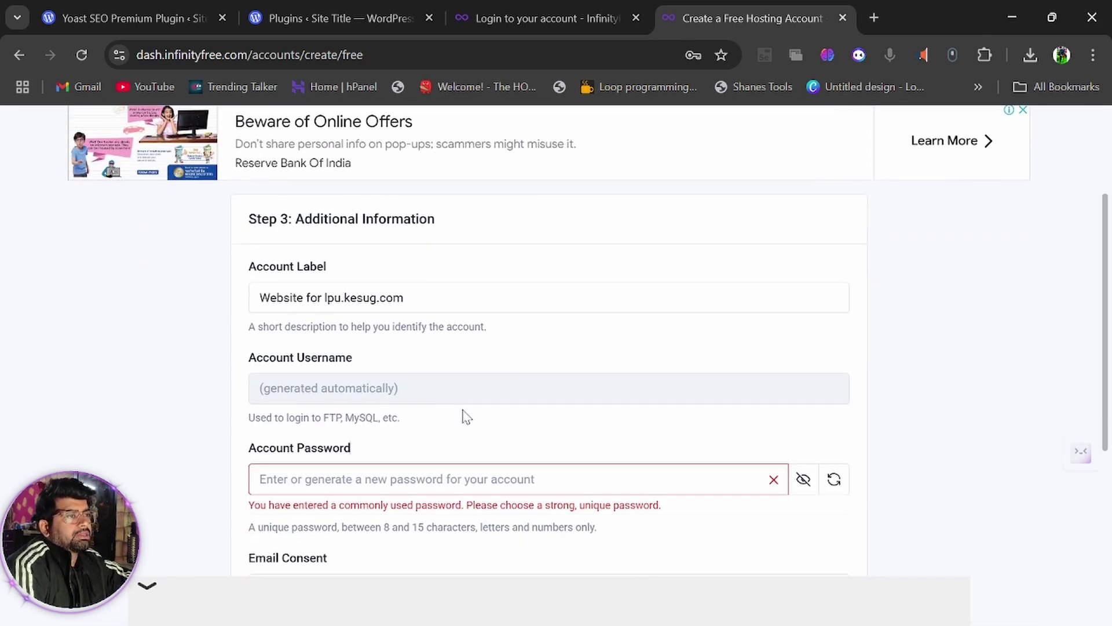
# - Type a new account password into the Step 3 form and dismiss the browser's suggestion
pyautogui.scroll(-1, 467, 416)
pyautogui.click(463, 390)
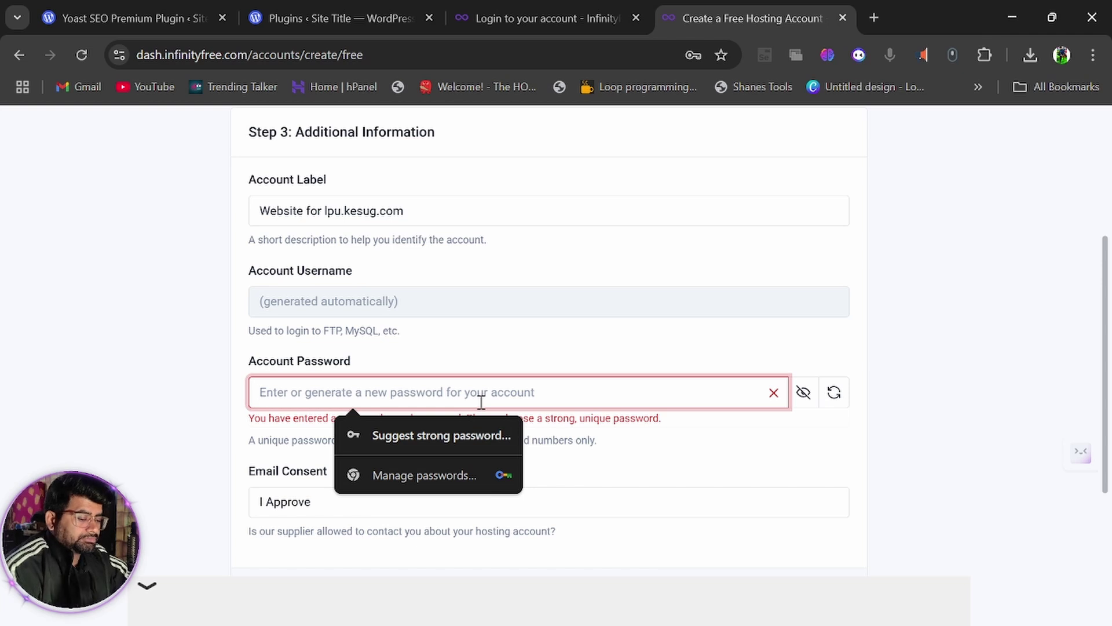
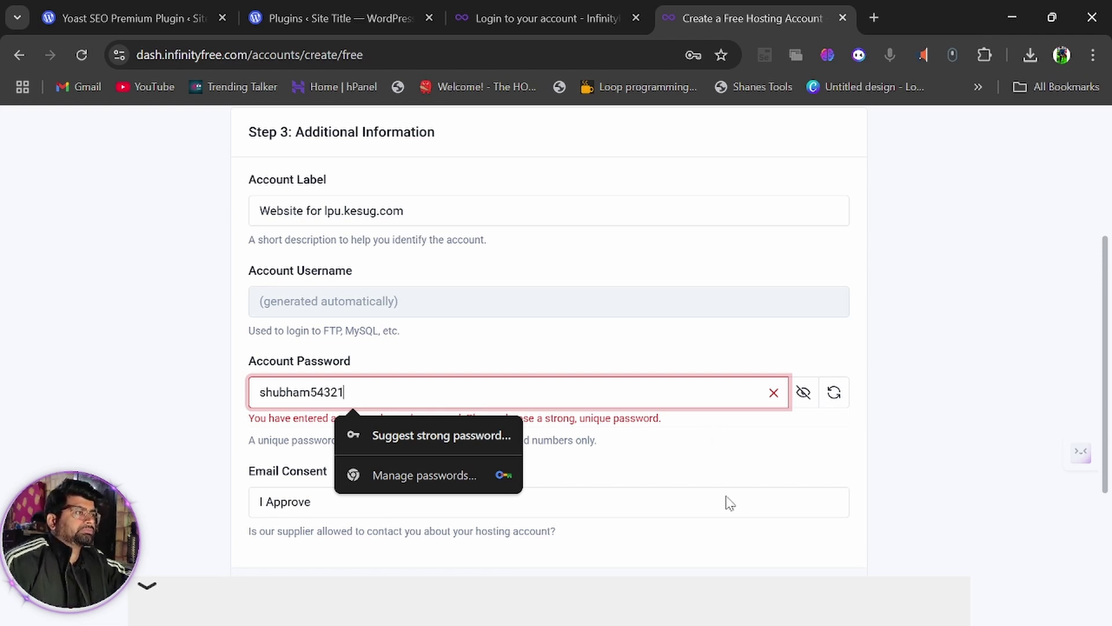
pyautogui.click(834, 467)
pyautogui.scroll(-2, 383, 508)
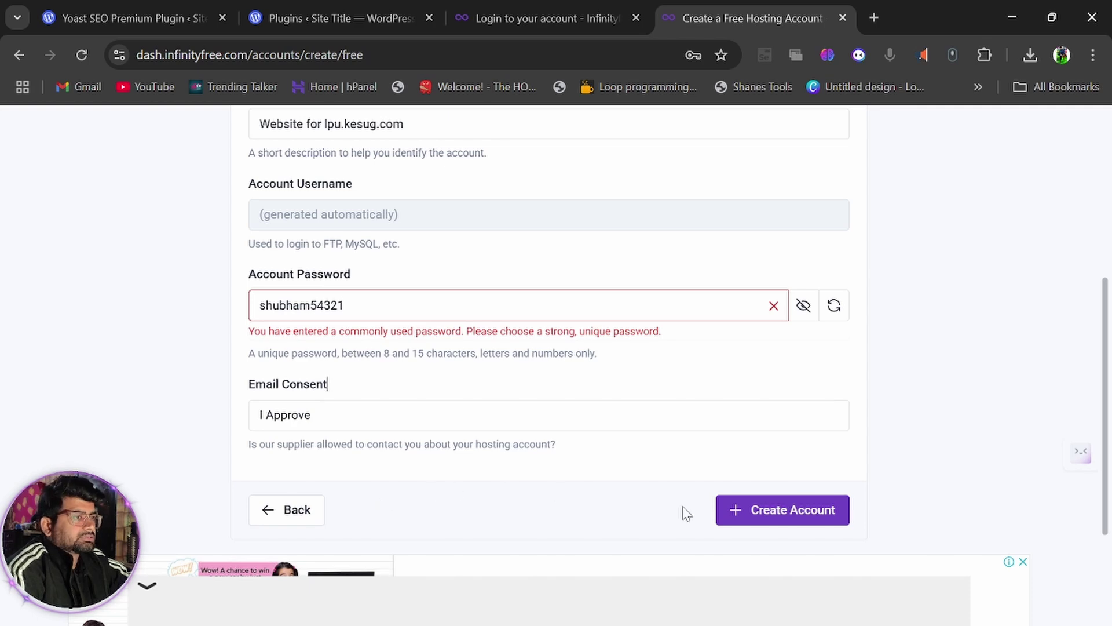
# - Create the lpu.kesug.com account, accept the browser's password update, and wait for setup
pyautogui.click(764, 510)
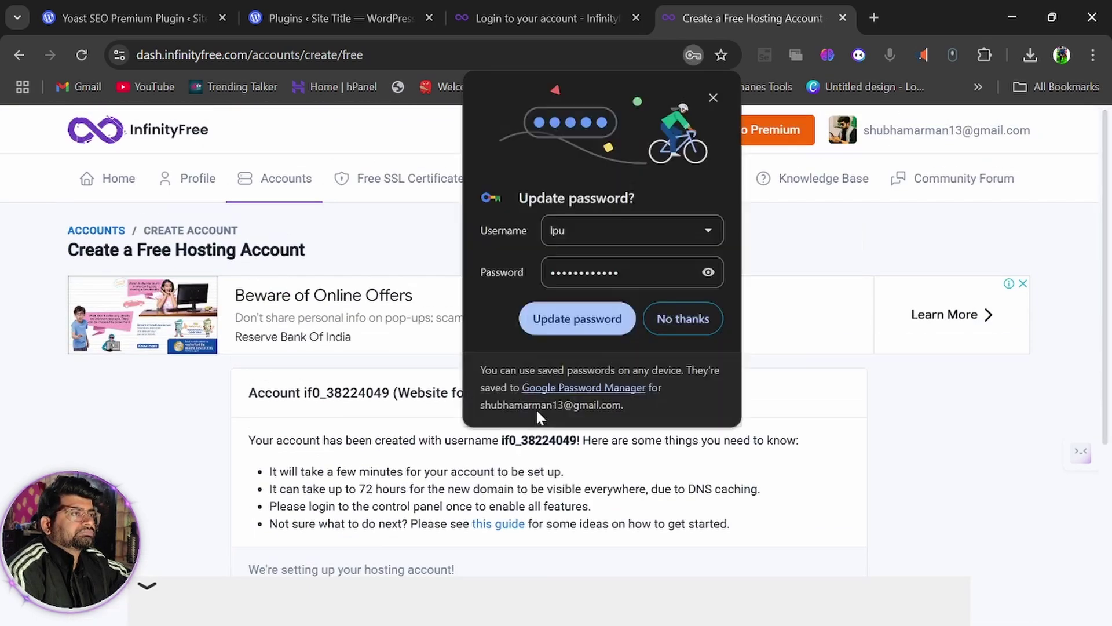
pyautogui.click(592, 319)
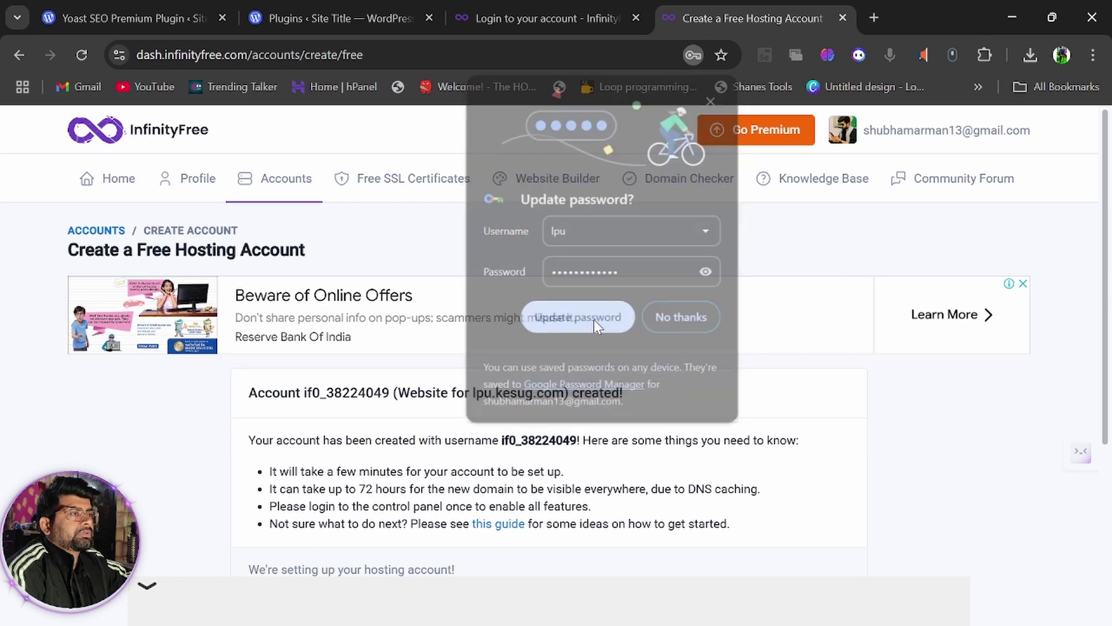
pyautogui.scroll(-2, 458, 464)
pyautogui.scroll(-1, 460, 466)
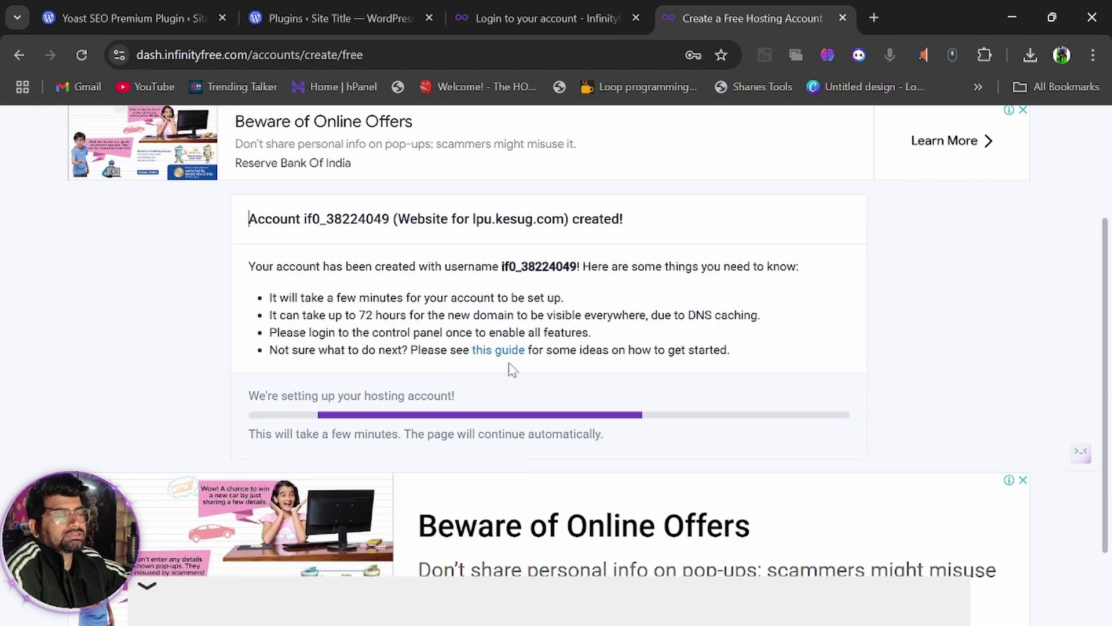
pyautogui.scroll(2, 516, 372)
pyautogui.scroll(-2, 525, 382)
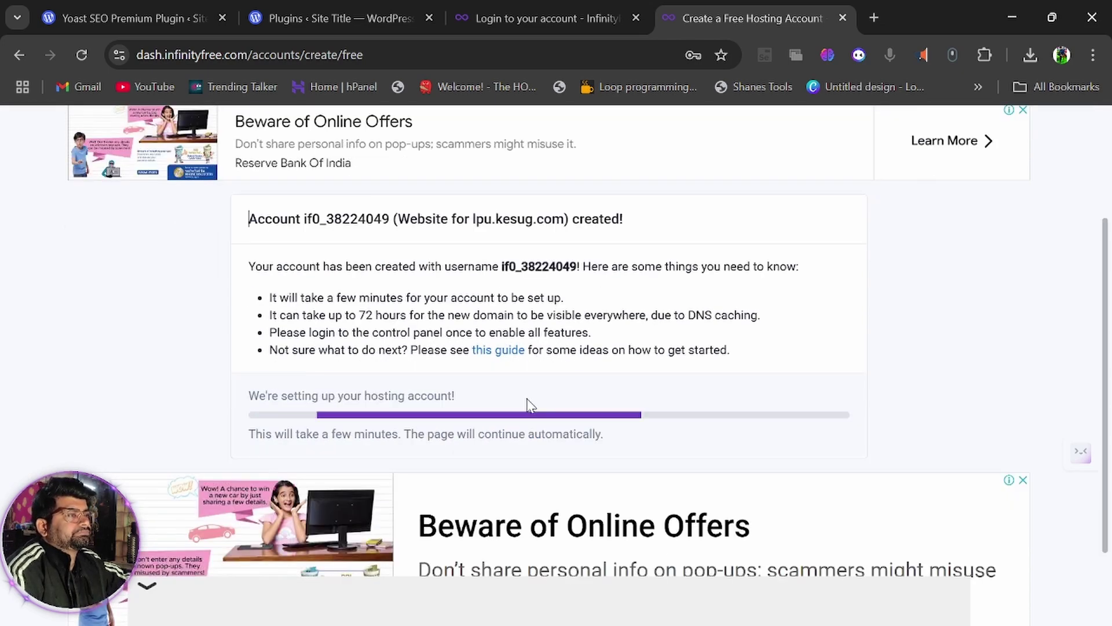
pyautogui.scroll(-2, 533, 417)
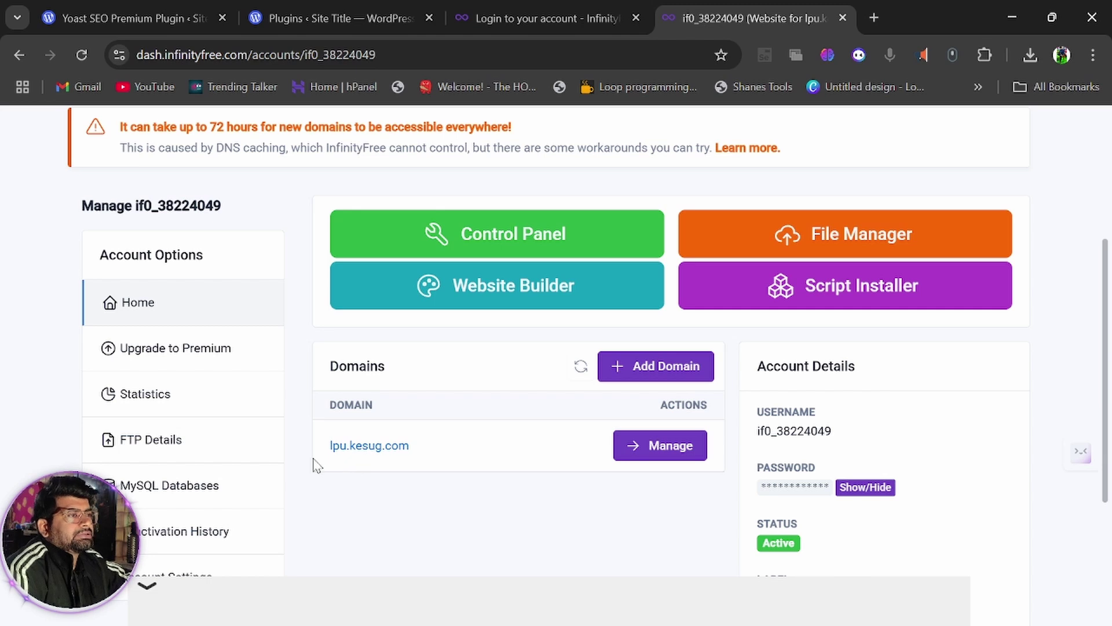
# - Copy lpu.kesug.com and load it in a new tab to see 'Your domain is ready!'
pyautogui.moveTo(338, 447); pyautogui.dragTo(416, 456)
pyautogui.hotkey('ctrl', 'c')
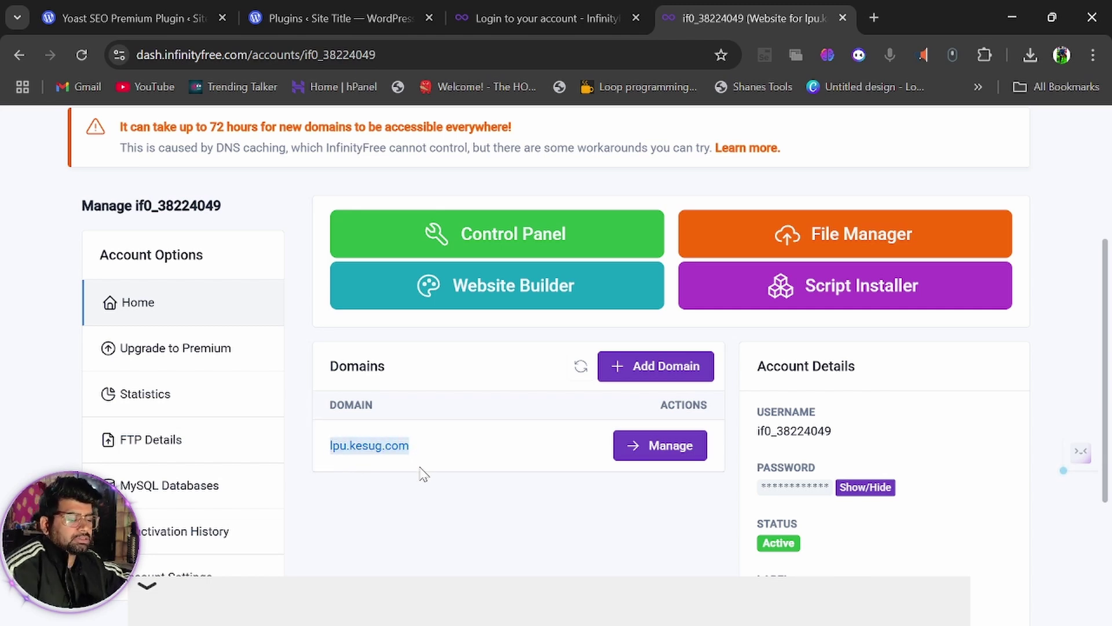
pyautogui.click(874, 18)
pyautogui.hotkey('ctrl', 'v')
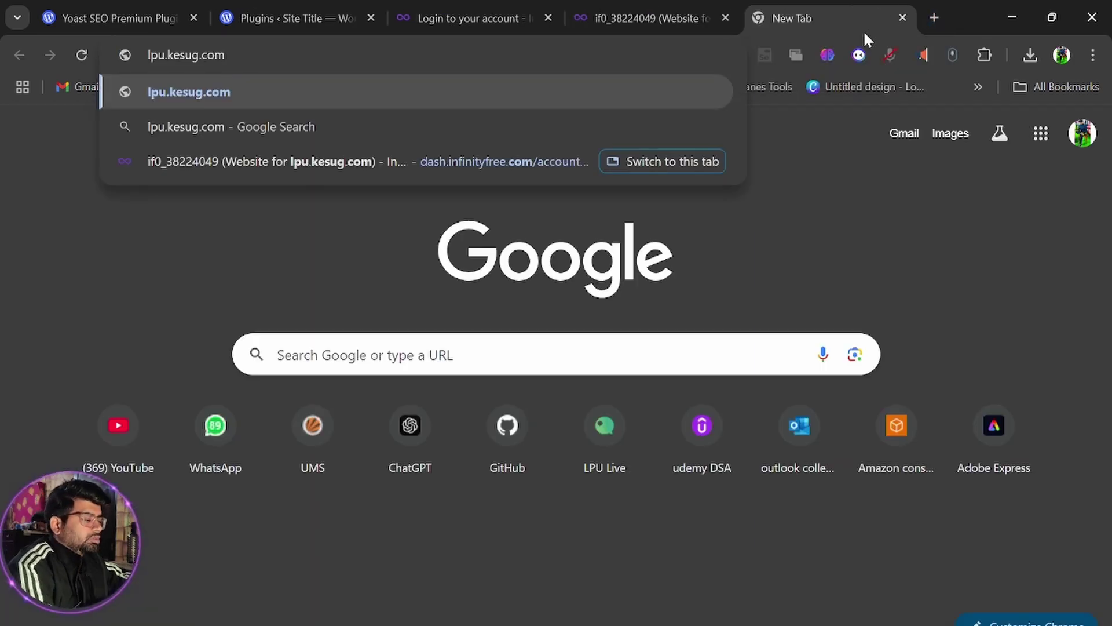
pyautogui.press('Return')
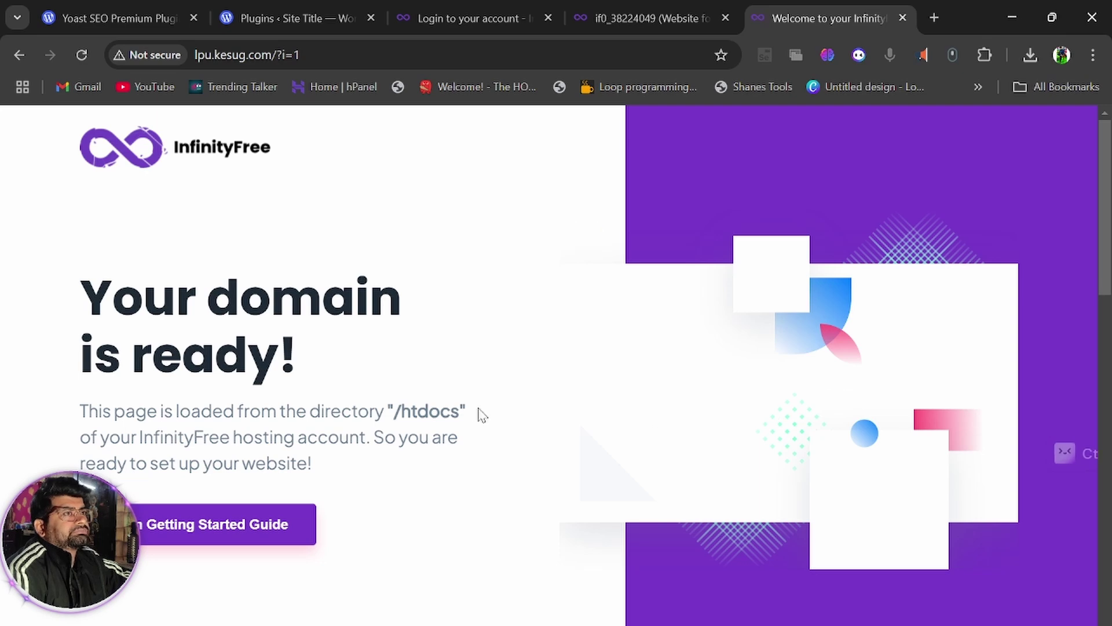
pyautogui.scroll(-7, 484, 420)
pyautogui.scroll(7, 498, 425)
pyautogui.scroll(-3, 502, 423)
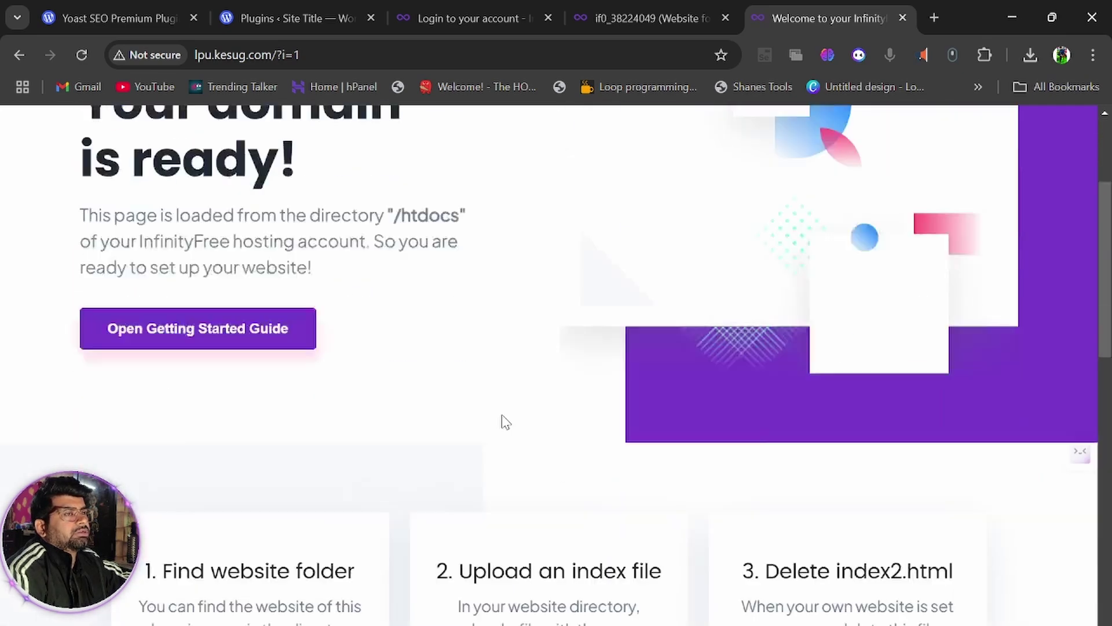
pyautogui.scroll(3, 504, 422)
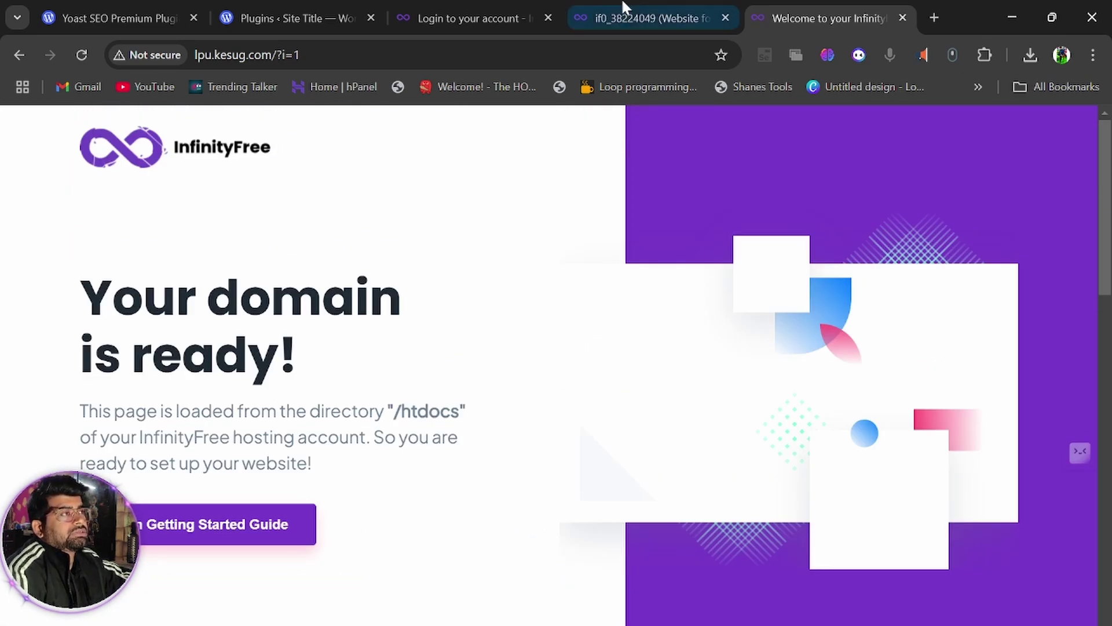
# - Return to the account management tab and clear the domain text selection
pyautogui.click(666, 14)
pyautogui.click(531, 537)
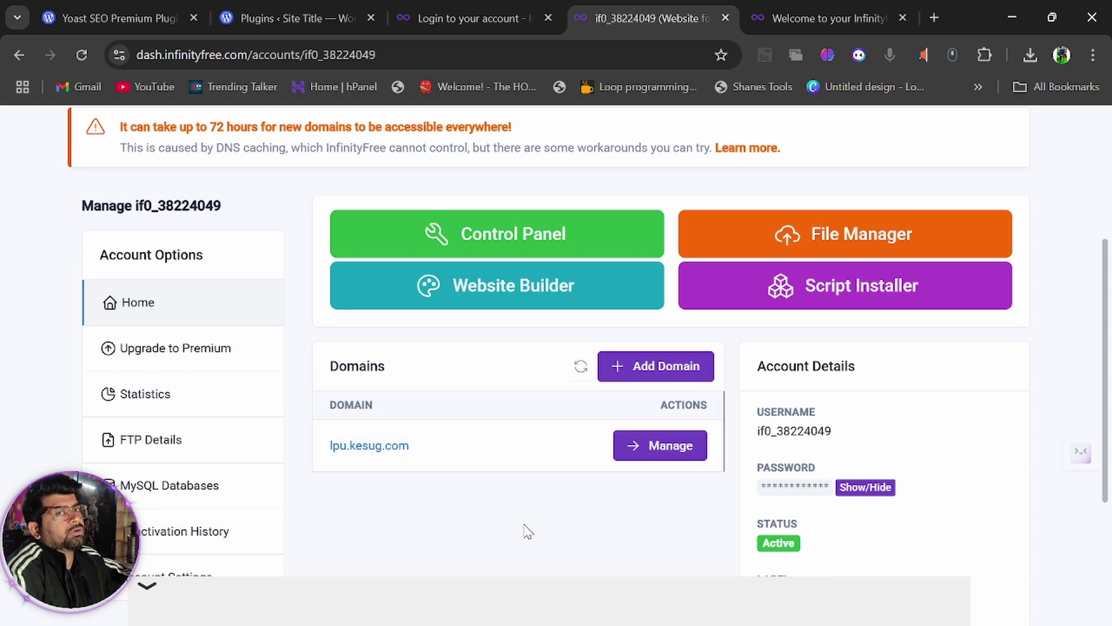
pyautogui.scroll(2, 533, 284)
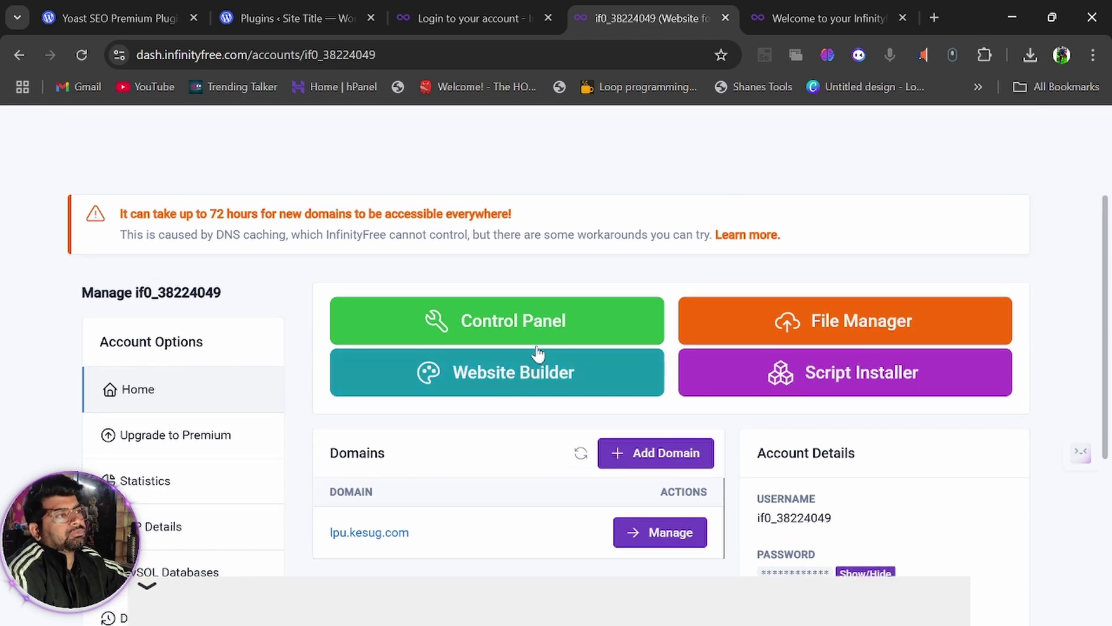
# - Open VistaPanel, allow service emails, and scroll down to the Softaculous Apps Installer section
pyautogui.click(534, 327)
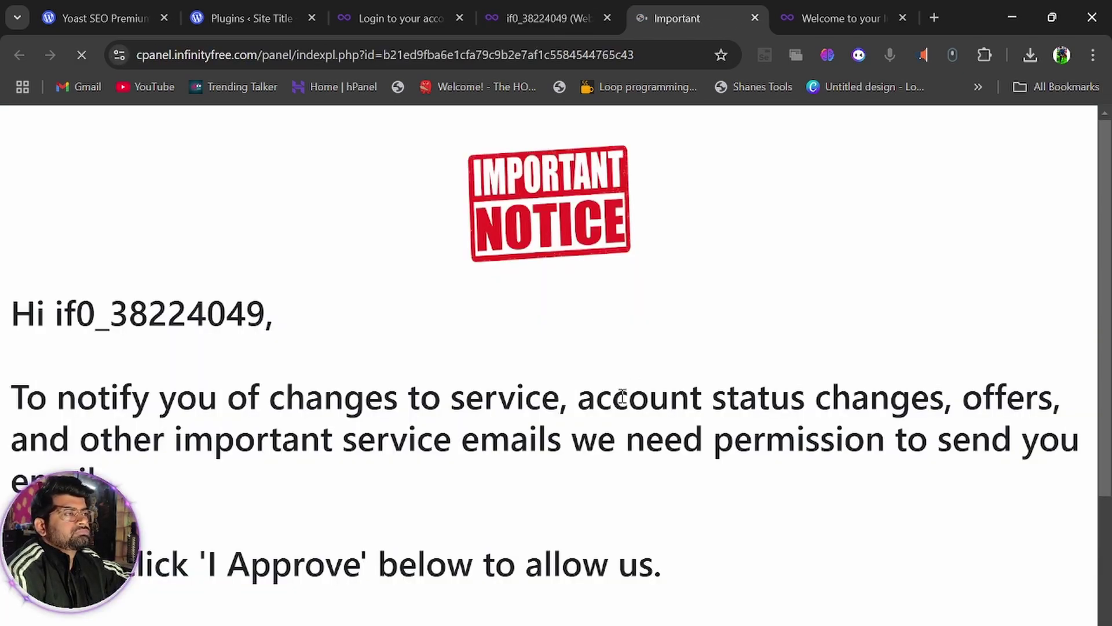
pyautogui.scroll(-4, 527, 475)
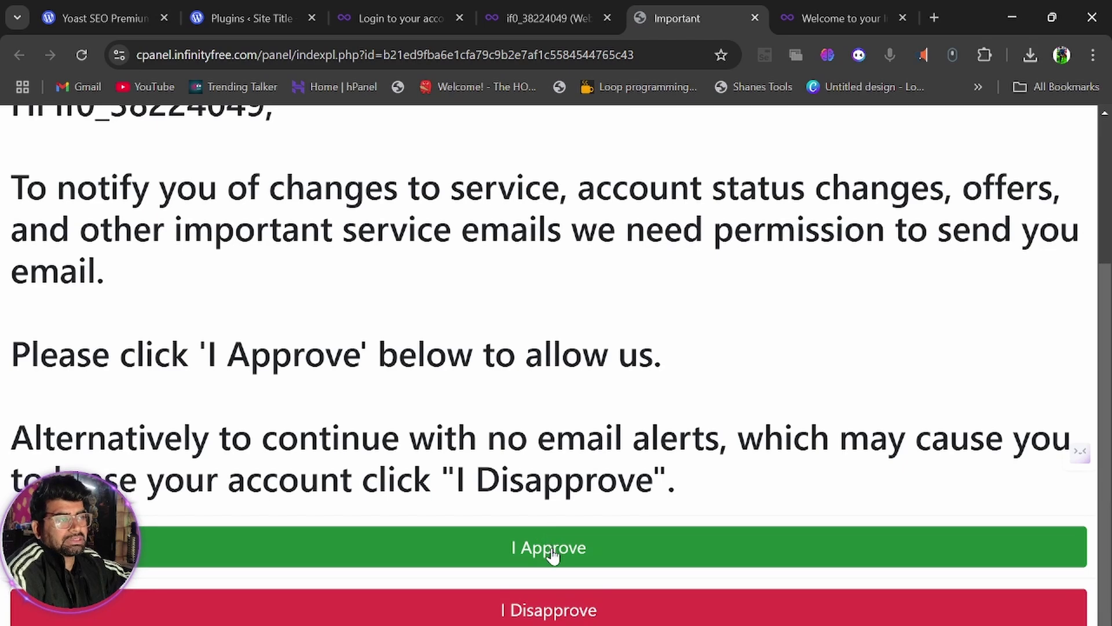
pyautogui.click(553, 552)
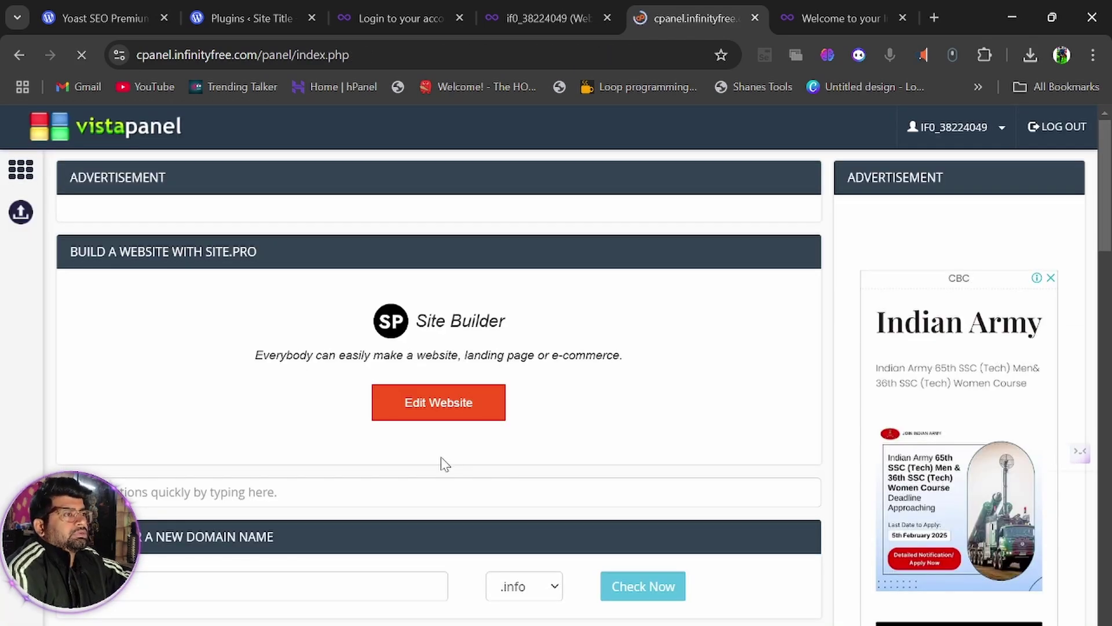
pyautogui.scroll(-3, 442, 463)
pyautogui.scroll(3, 443, 475)
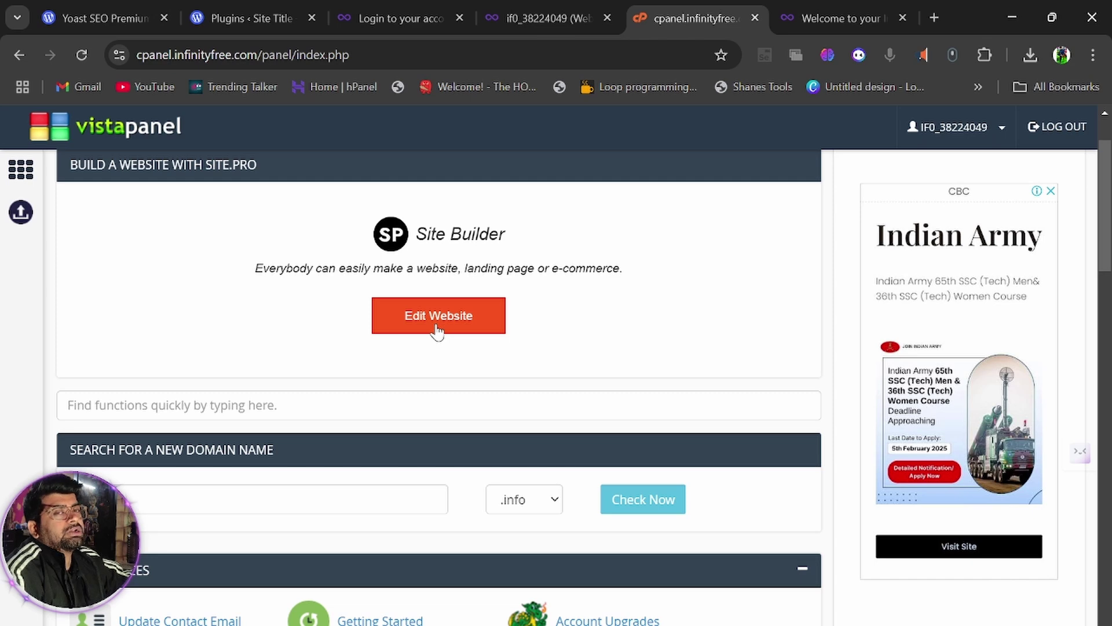
pyautogui.scroll(-6, 449, 382)
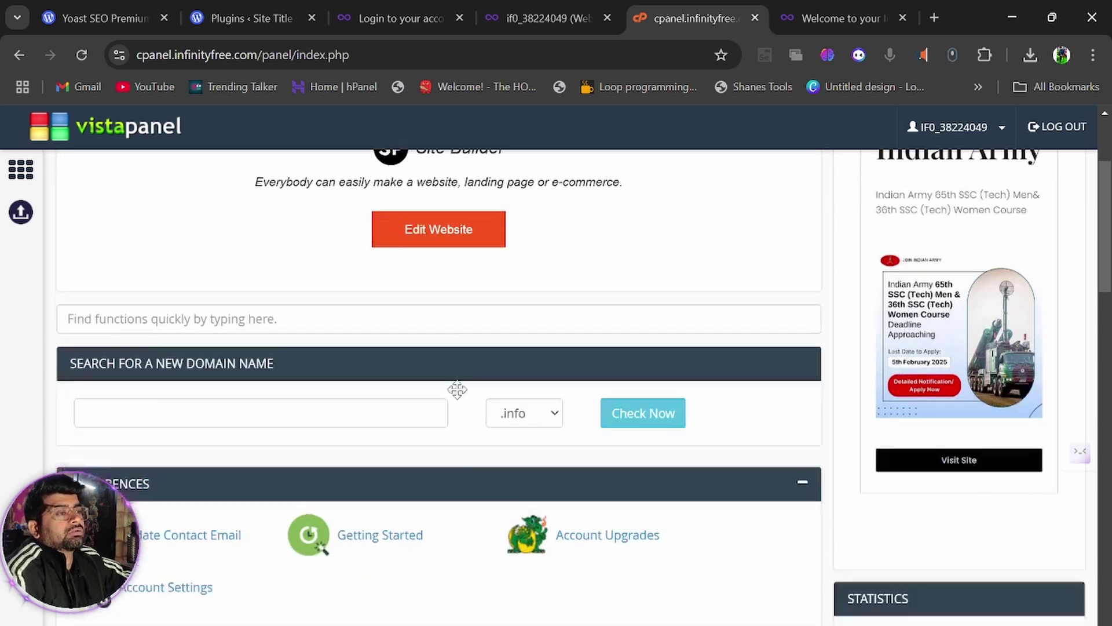
pyautogui.scroll(-10, 441, 392)
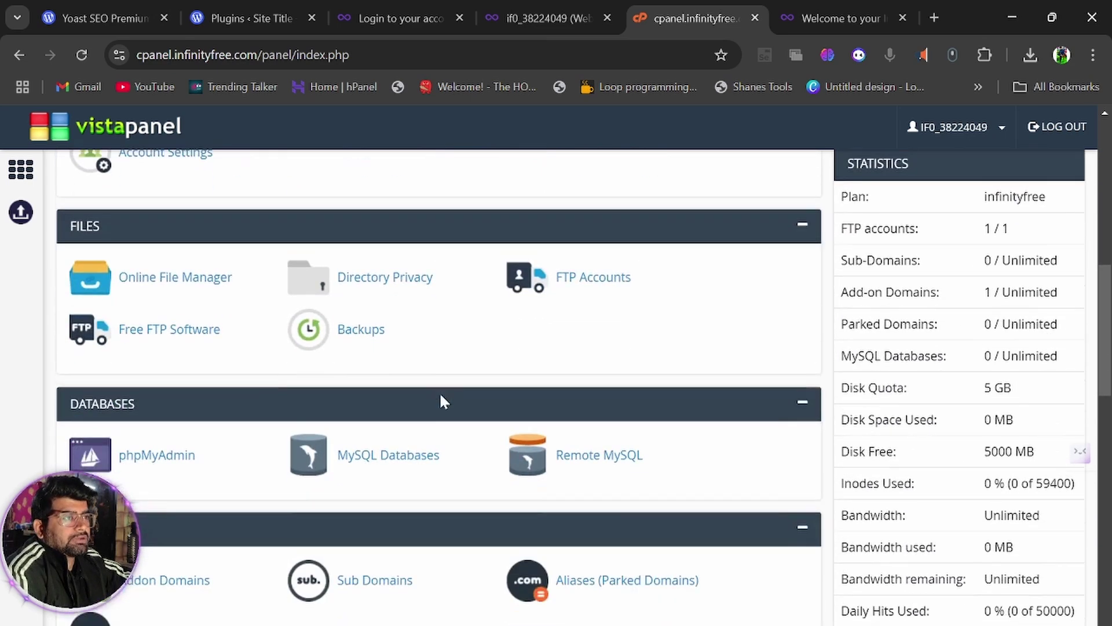
pyautogui.scroll(-5, 441, 402)
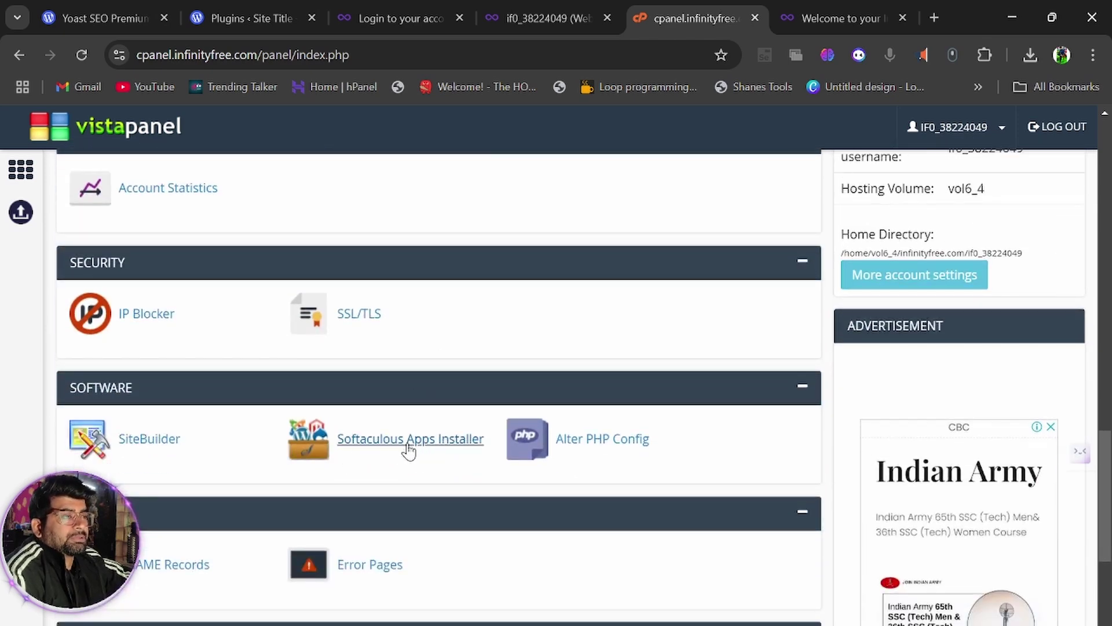
pyautogui.click(362, 446)
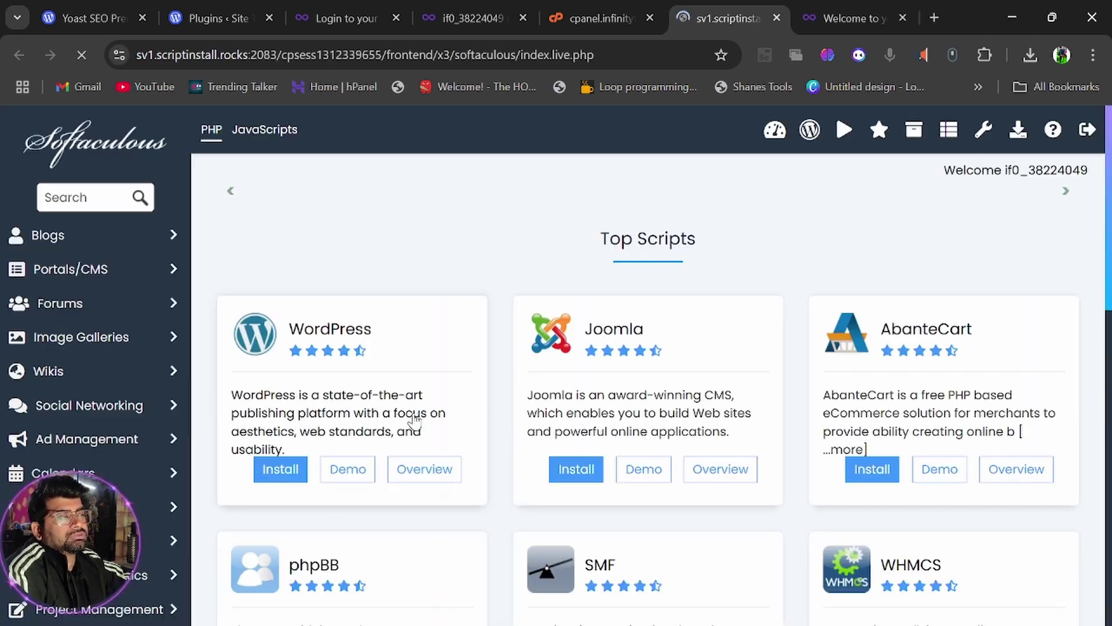
pyautogui.scroll(-2, 406, 440)
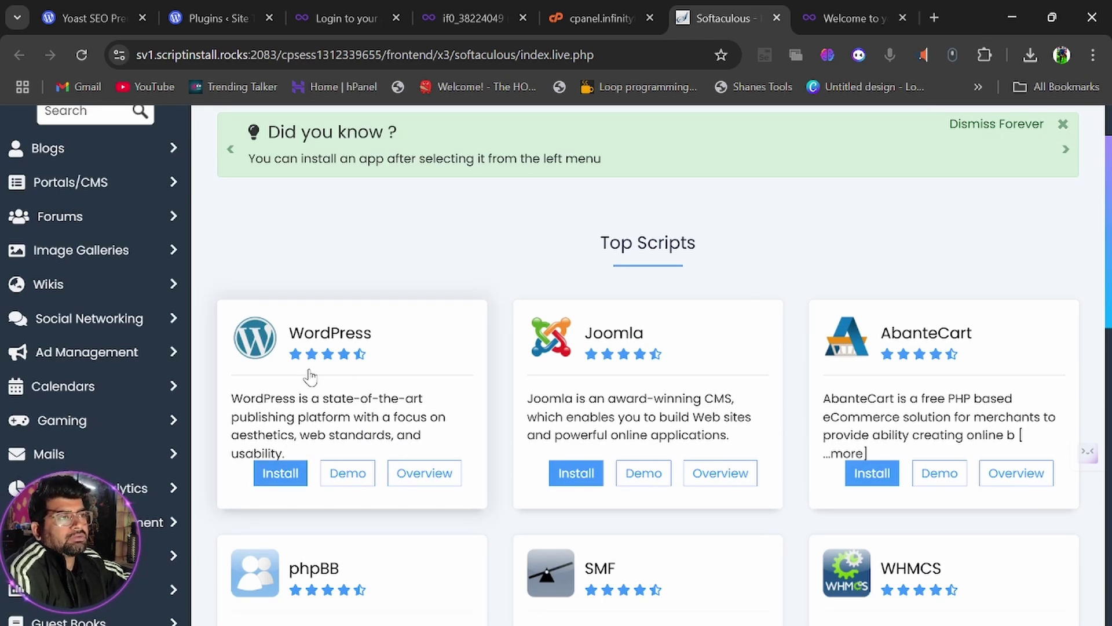
pyautogui.scroll(-3, 688, 447)
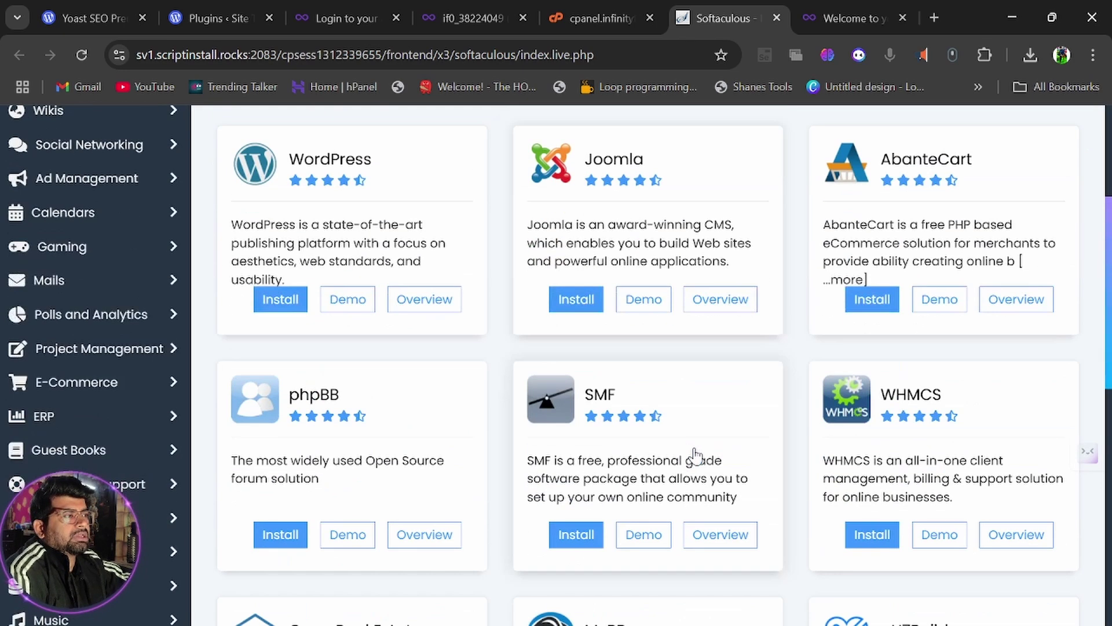
pyautogui.scroll(3, 494, 445)
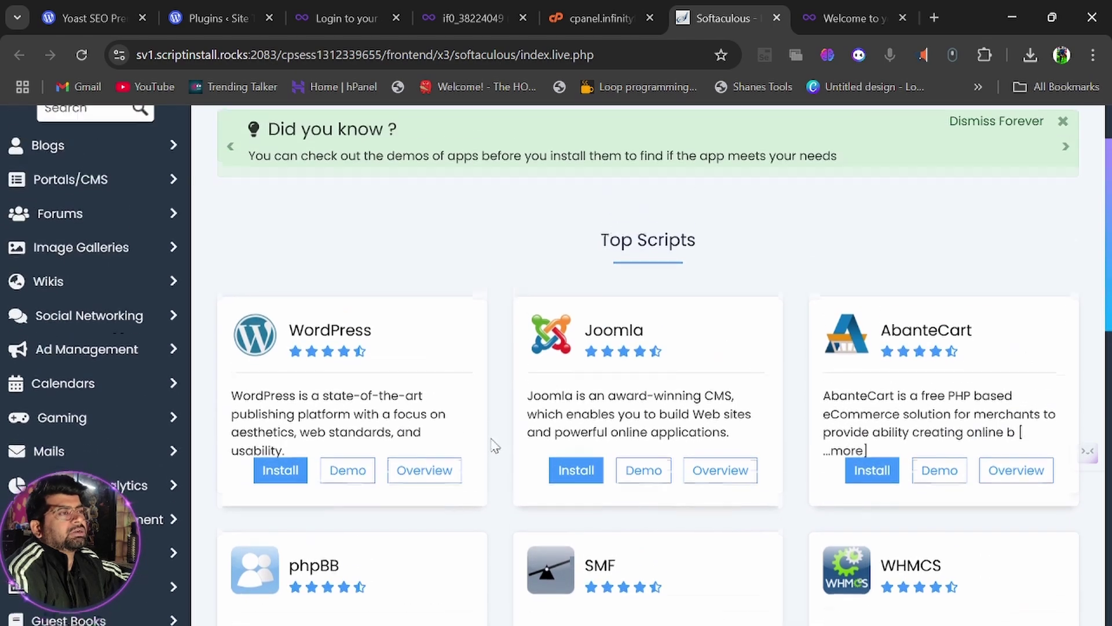
pyautogui.click(282, 476)
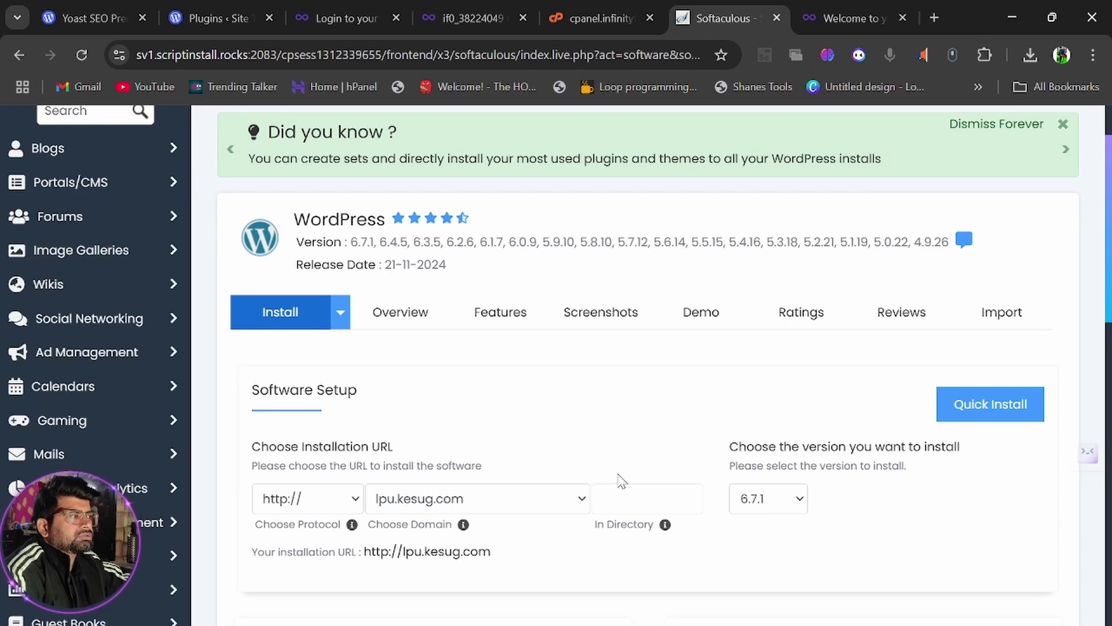
pyautogui.scroll(-6, 644, 482)
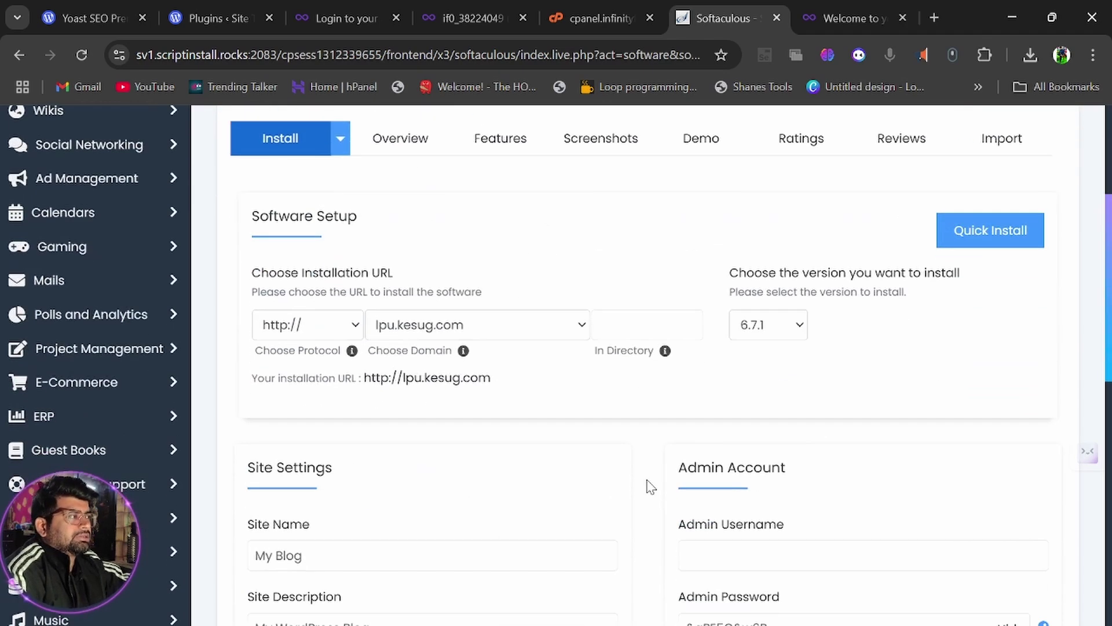
pyautogui.scroll(3, 589, 429)
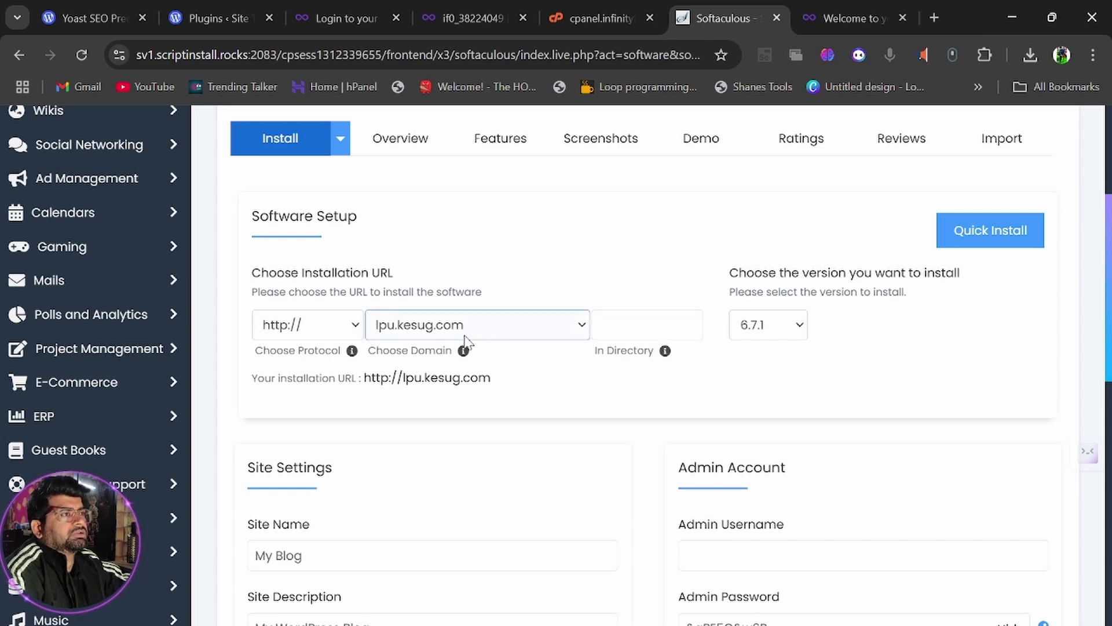
pyautogui.scroll(-3, 717, 501)
# - Enter the admin username and replace the generated admin password with your own strong password
pyautogui.click(757, 387)
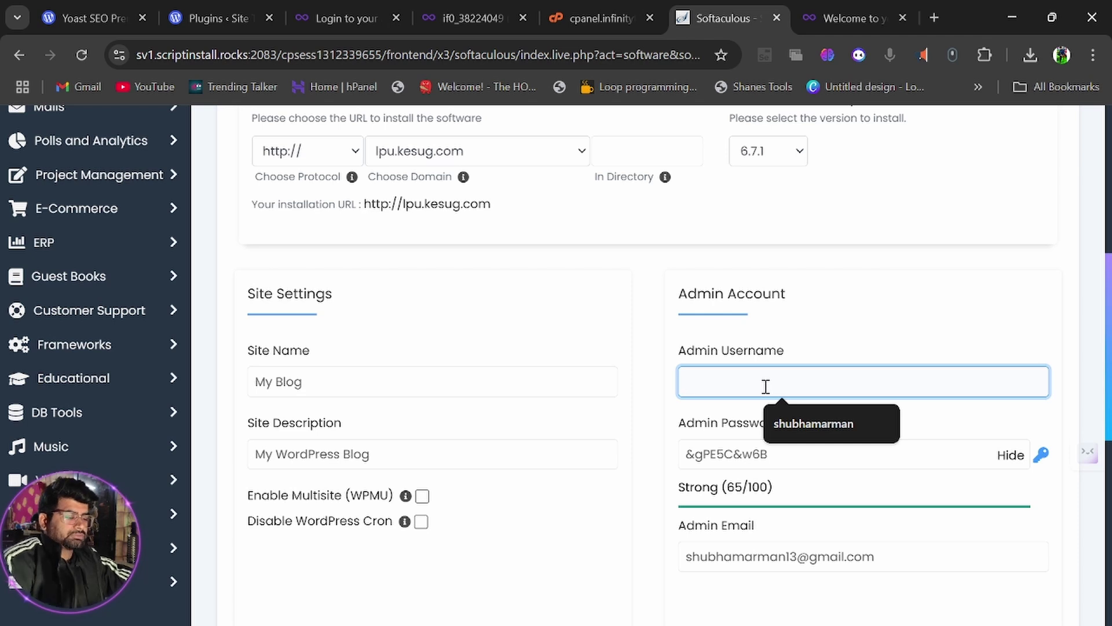
pyautogui.write('shubam')
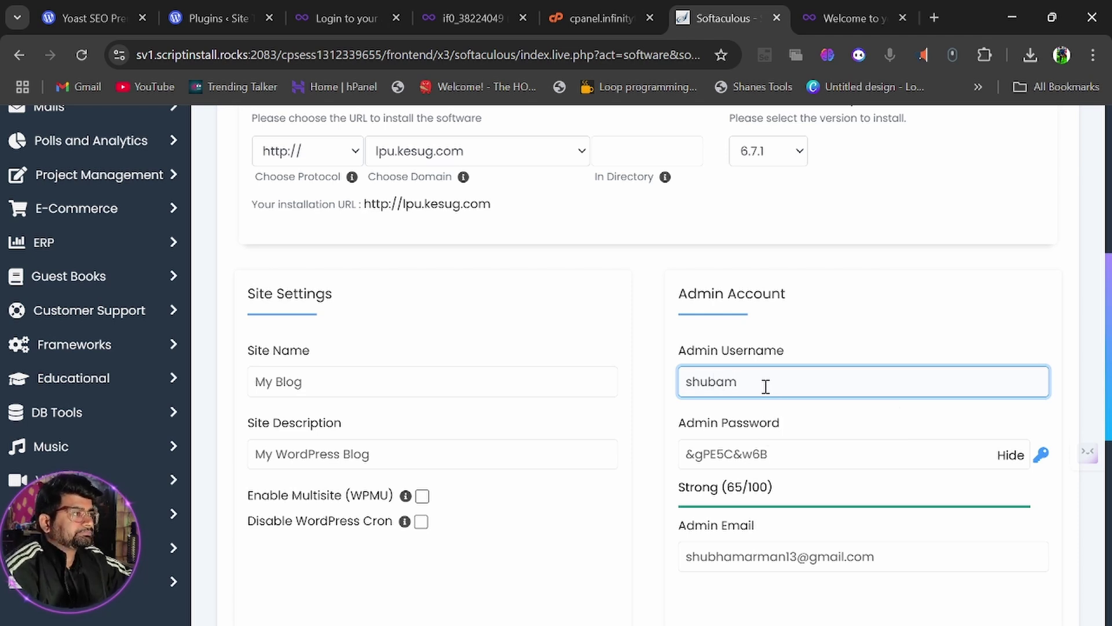
pyautogui.click(782, 452)
pyautogui.hotkey('ctrl', 'a')
pyautogui.press('BackSpace')
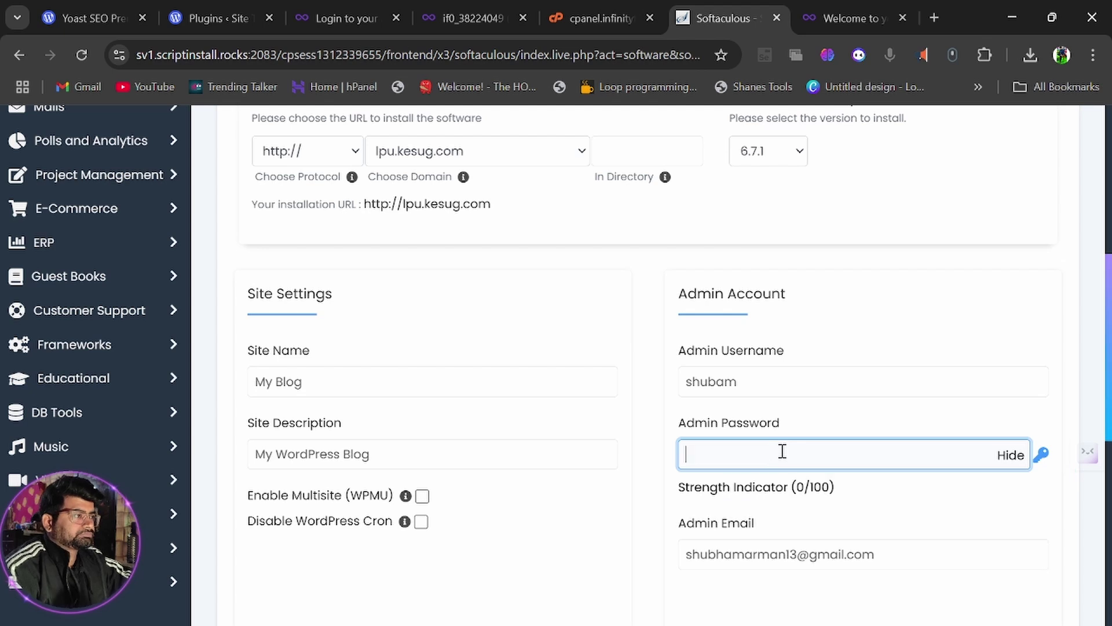
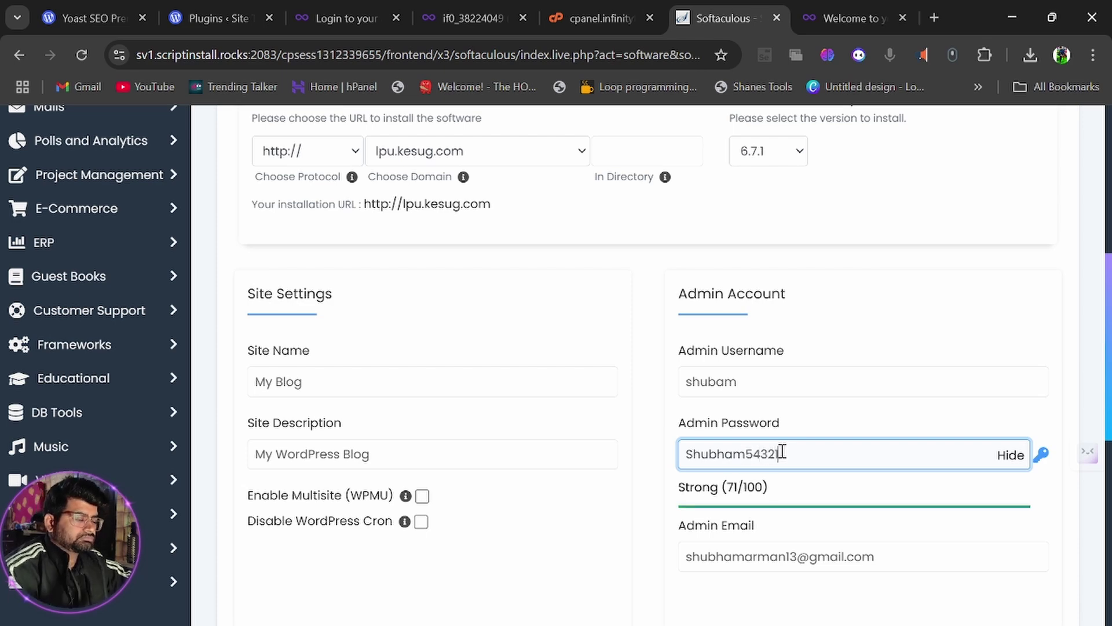
pyautogui.click(637, 382)
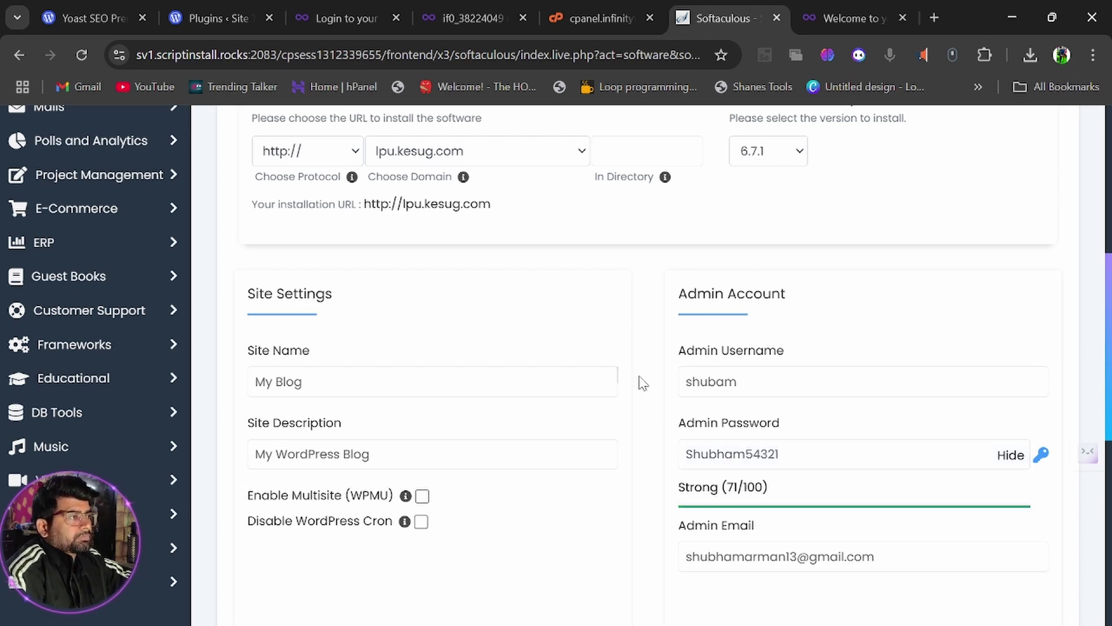
# - Scroll through the form to review the settings and reach the Install button
pyautogui.scroll(-5, 752, 551)
pyautogui.scroll(-5, 571, 515)
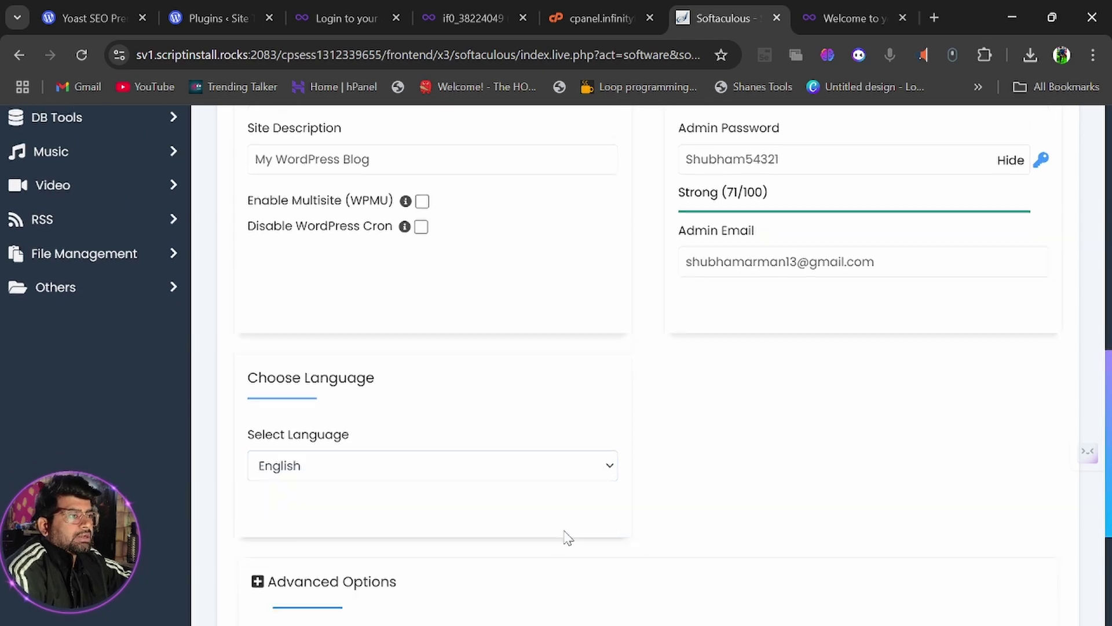
pyautogui.scroll(5, 566, 536)
pyautogui.scroll(8, 616, 513)
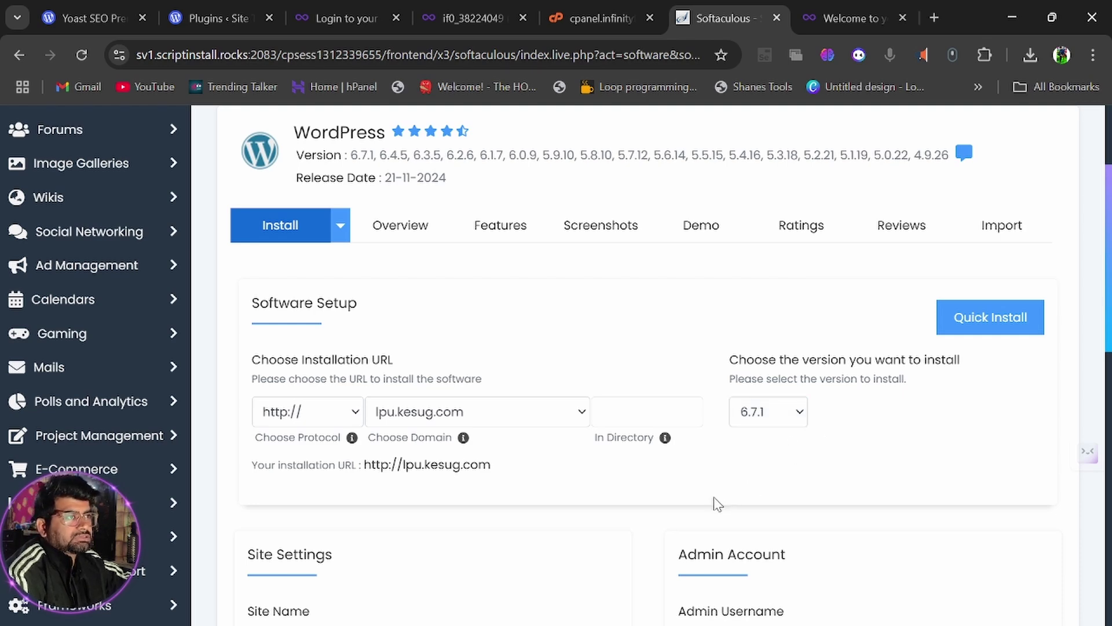
pyautogui.scroll(-3, 718, 505)
pyautogui.scroll(-12, 718, 505)
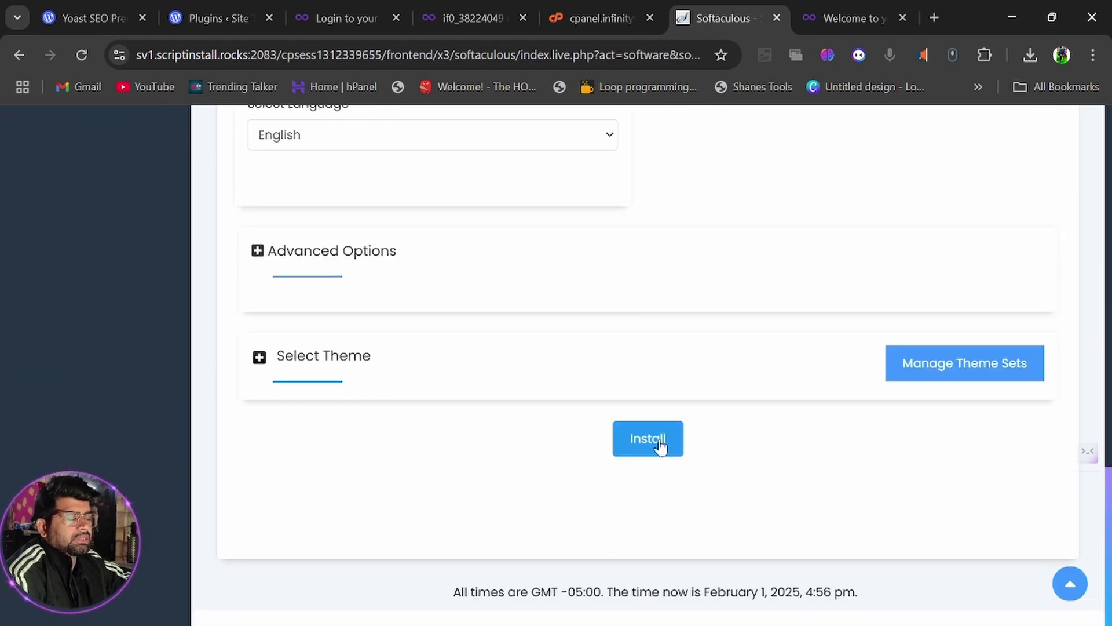
pyautogui.click(657, 442)
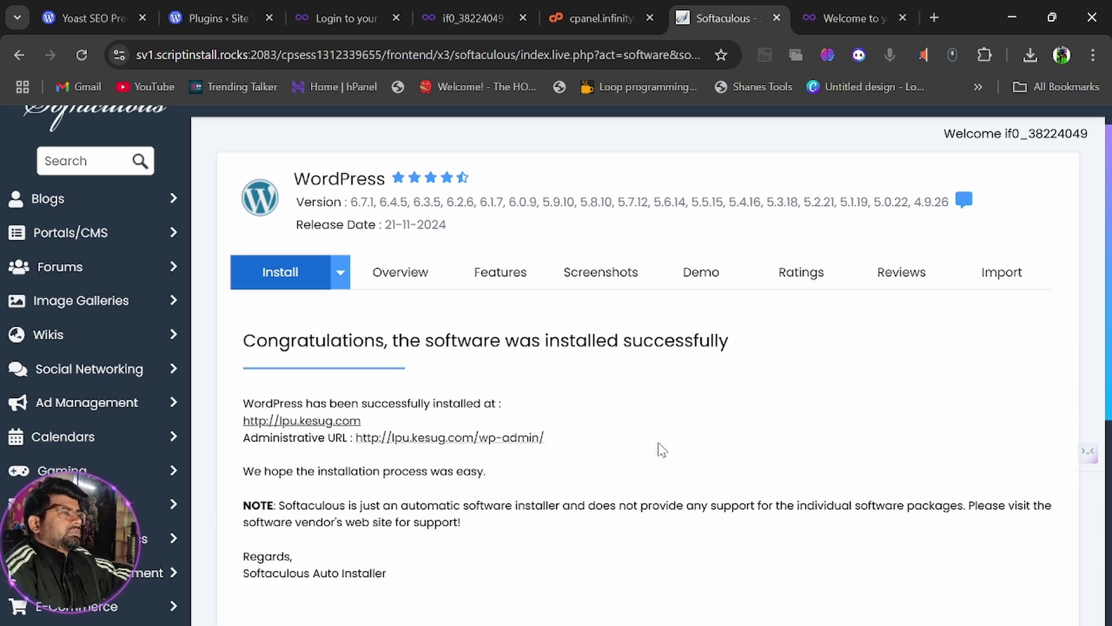
pyautogui.scroll(-2, 660, 451)
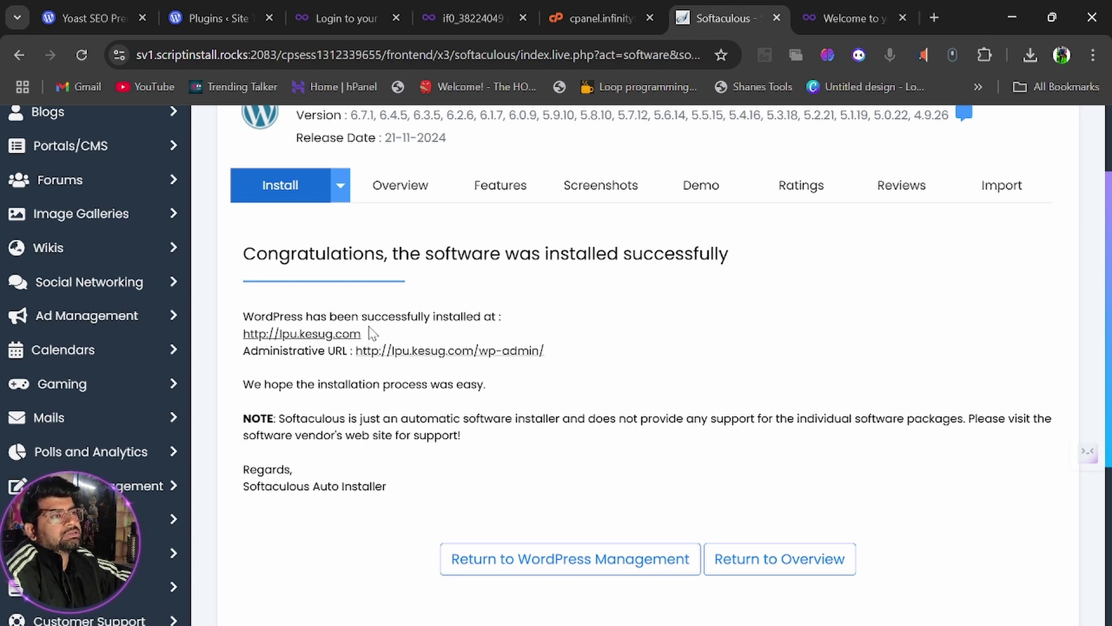
pyautogui.moveTo(377, 340); pyautogui.dragTo(235, 346)
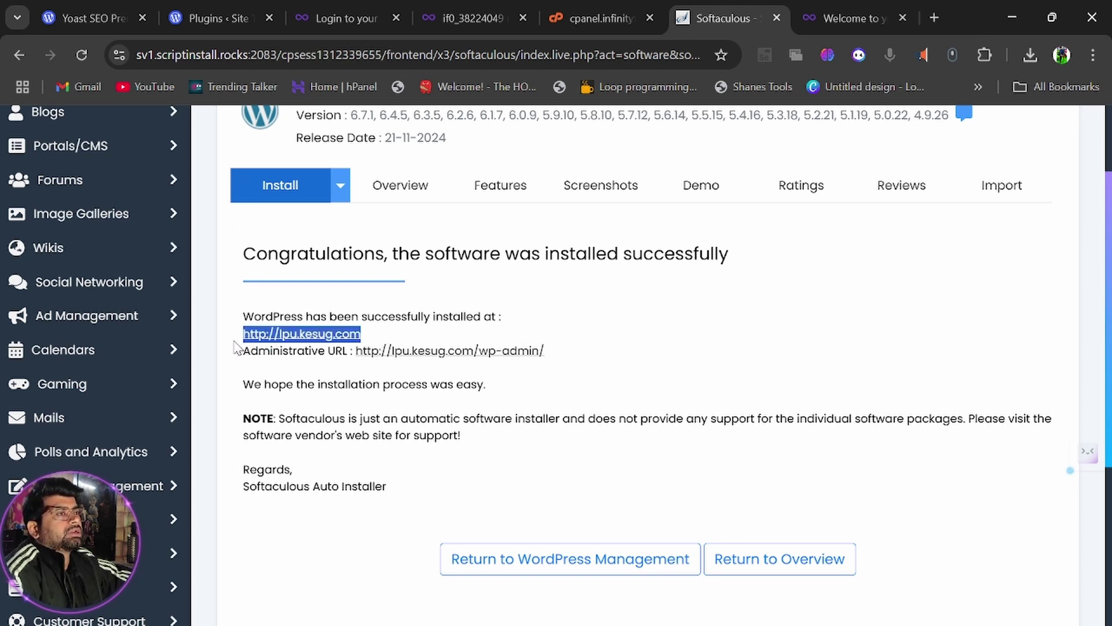
pyautogui.click(611, 322)
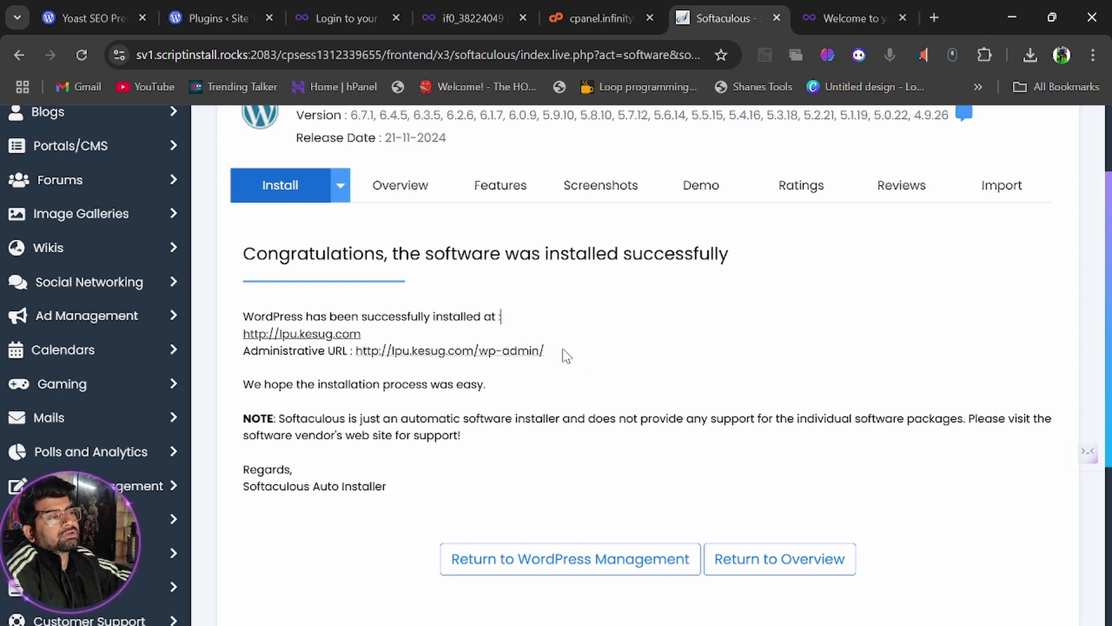
pyautogui.moveTo(548, 353); pyautogui.dragTo(358, 353)
pyautogui.hotkey('ctrl', 'c')
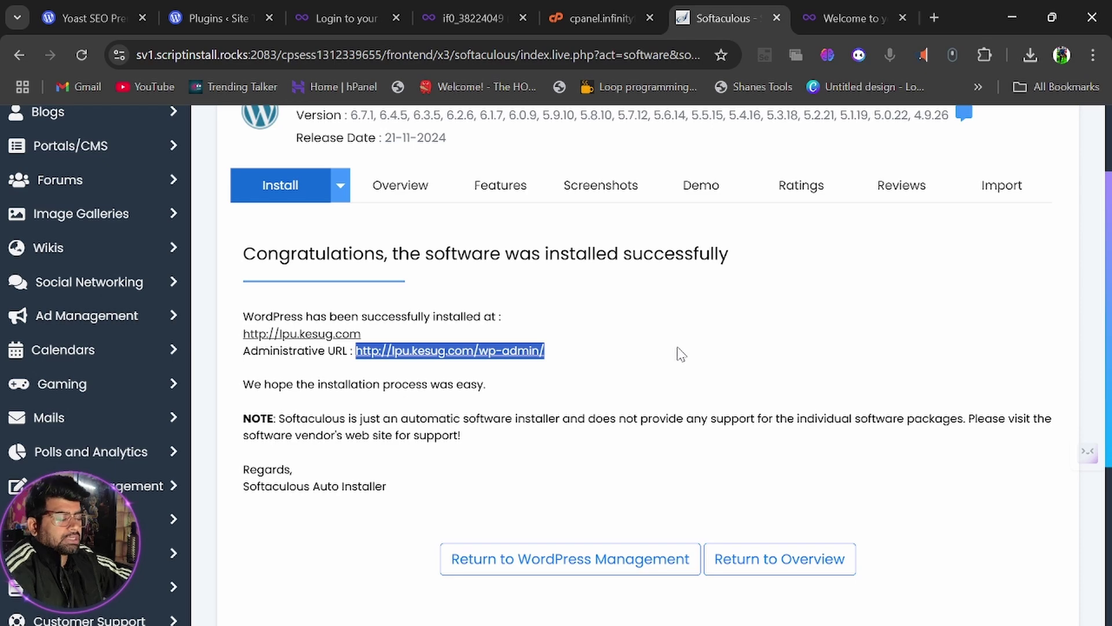
pyautogui.click(843, 16)
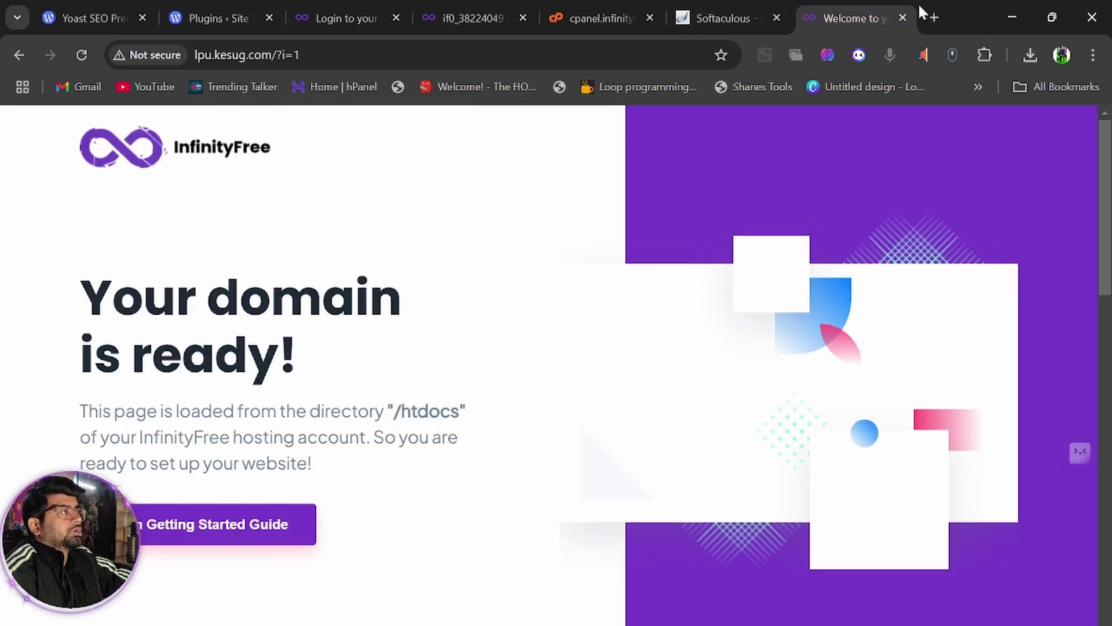
pyautogui.click(637, 55)
pyautogui.hotkey('ctrl', 'v')
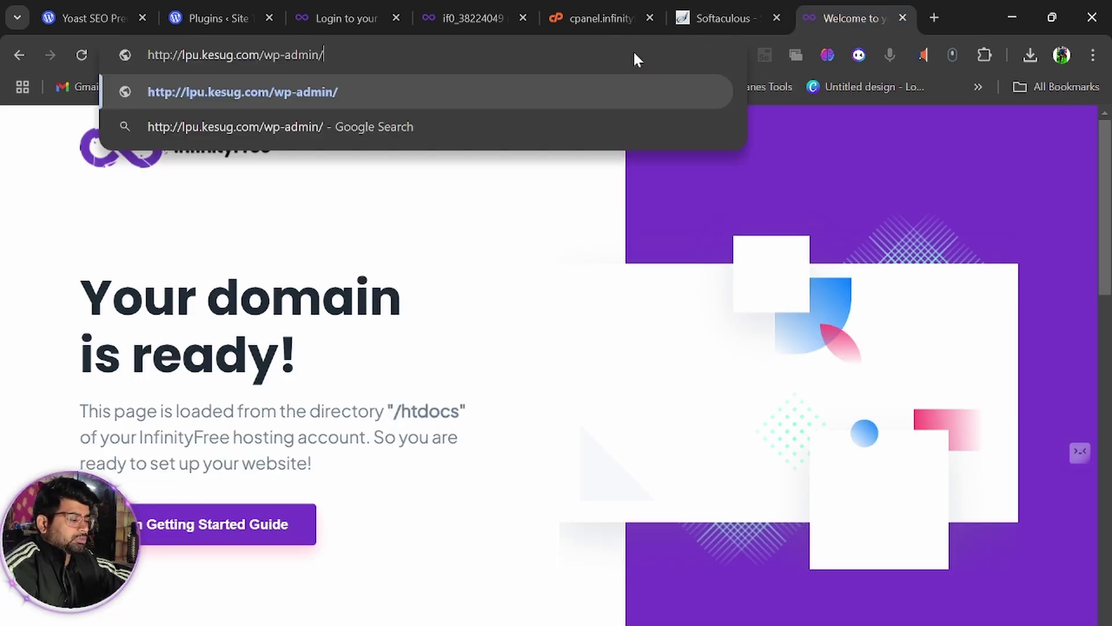
pyautogui.press('Return')
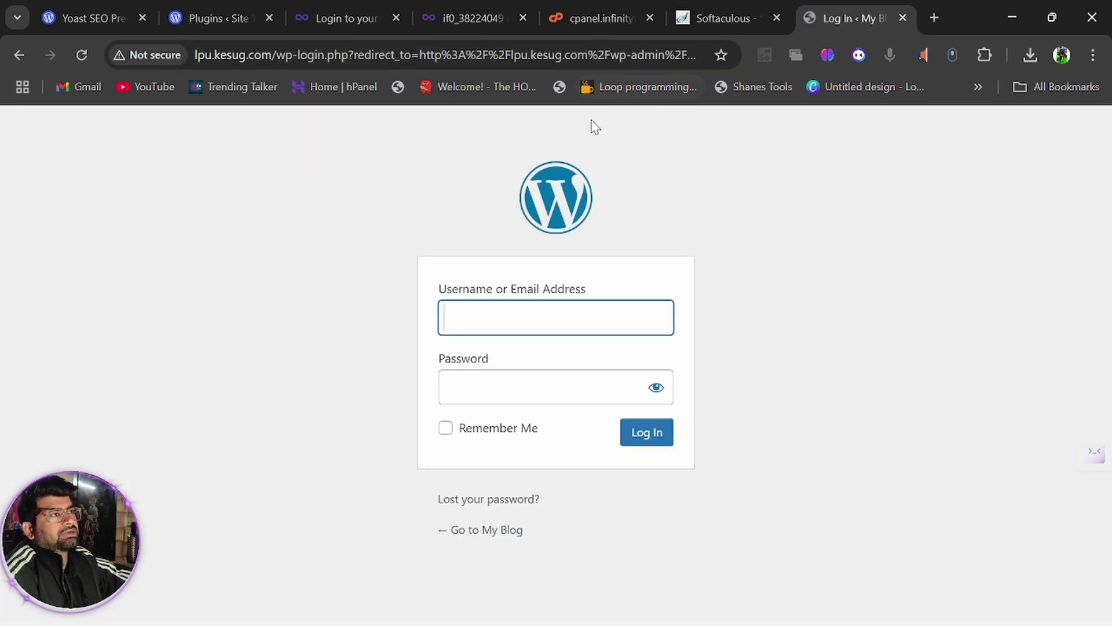
# - Log in with the saved username, trimming off the e-mail domain, and save the password
pyautogui.click(532, 326)
pyautogui.click(574, 362)
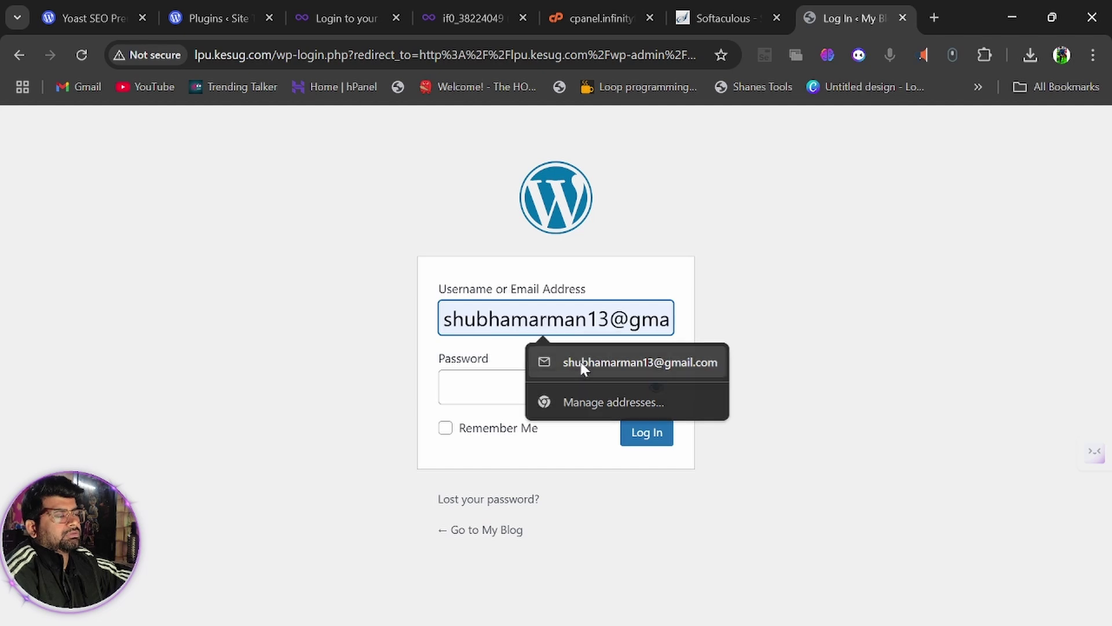
pyautogui.moveTo(588, 319); pyautogui.dragTo(684, 322)
pyautogui.press('BackSpace')
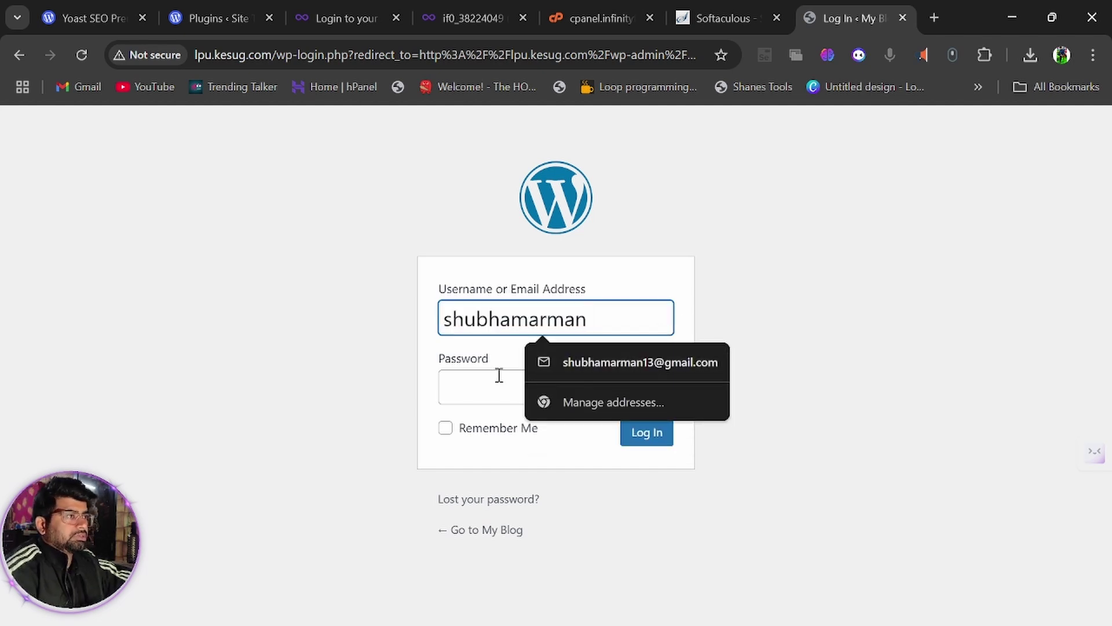
pyautogui.click(467, 390)
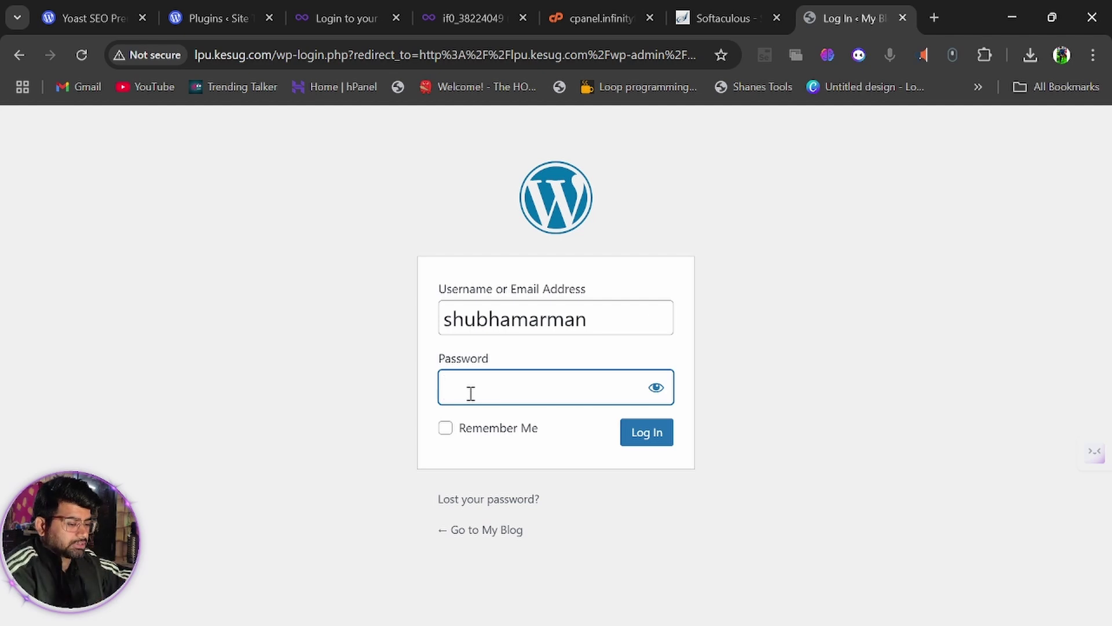
pyautogui.click(650, 529)
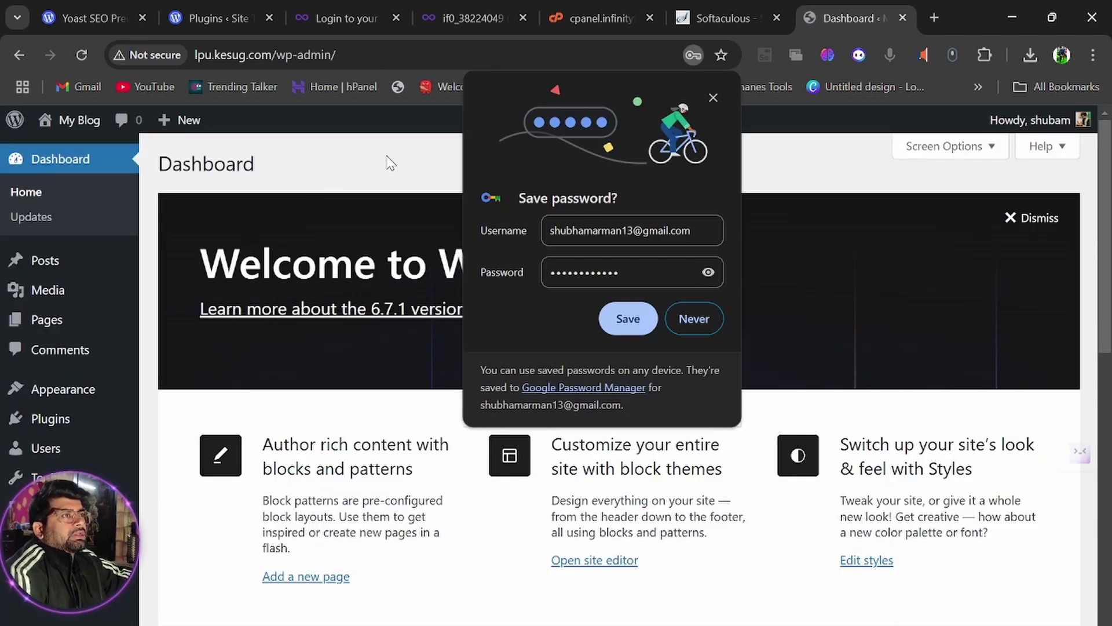
pyautogui.click(621, 318)
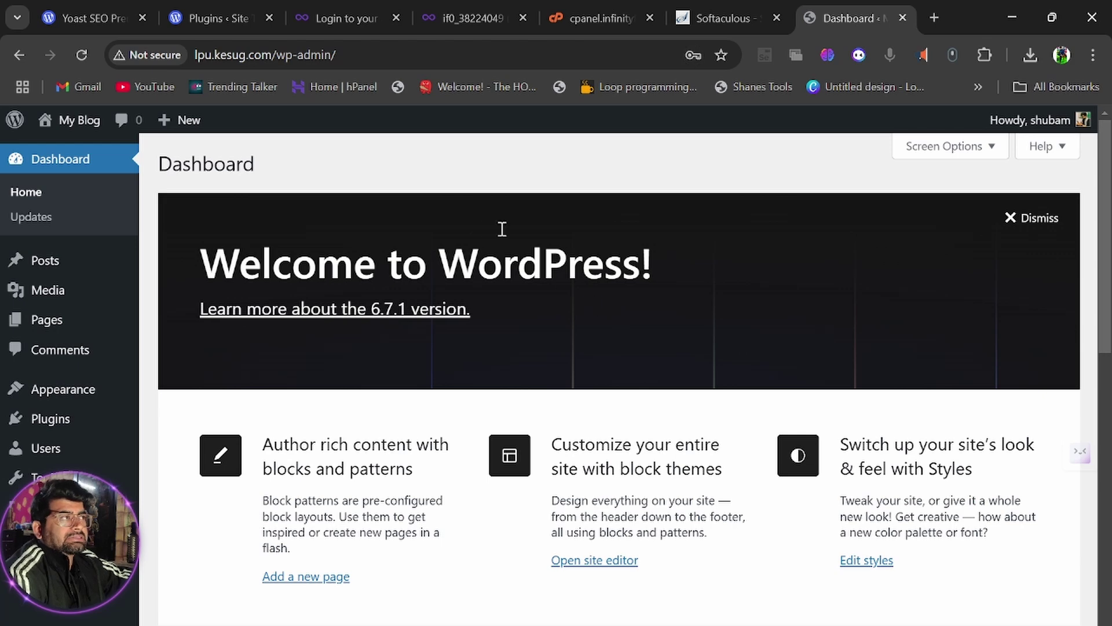
# - Visit the My Blog front page, then return to the Dashboard
pyautogui.click(65, 121)
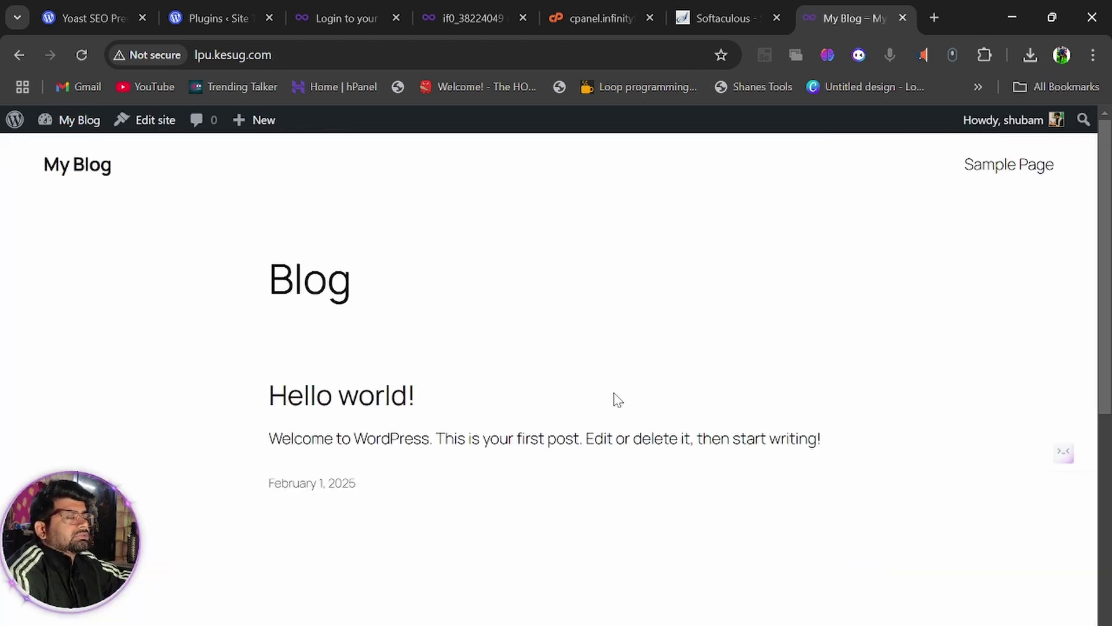
pyautogui.scroll(-5, 415, 414)
pyautogui.scroll(5, 416, 412)
pyautogui.hotkey('alt', 'Left')
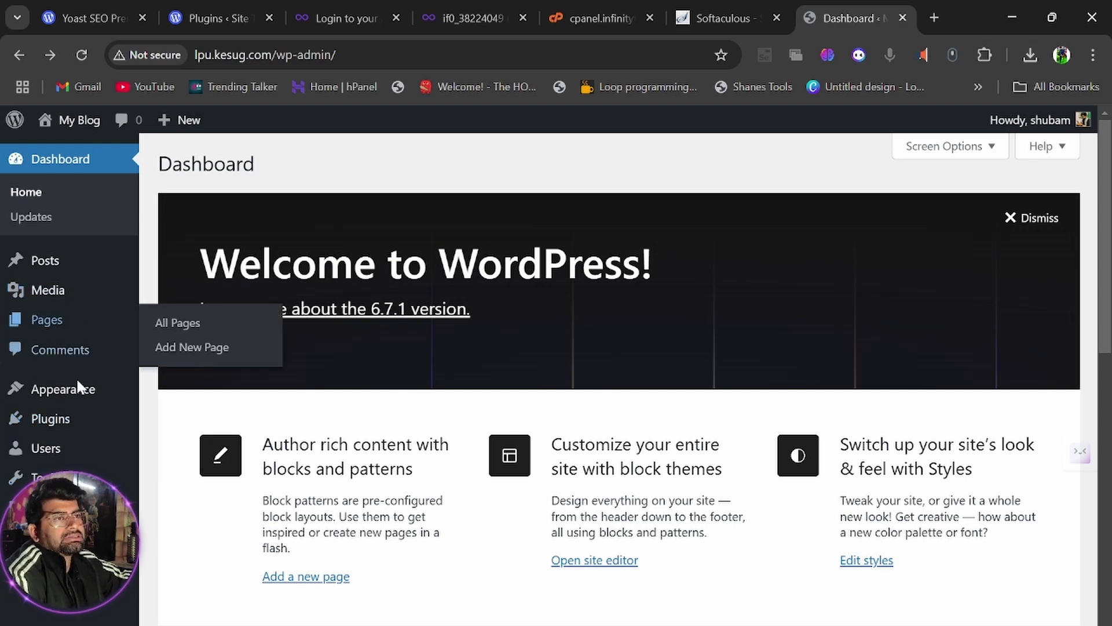
# - Search the plugin directory for 'rank' under Plugins > Add New Plugin
pyautogui.click(50, 417)
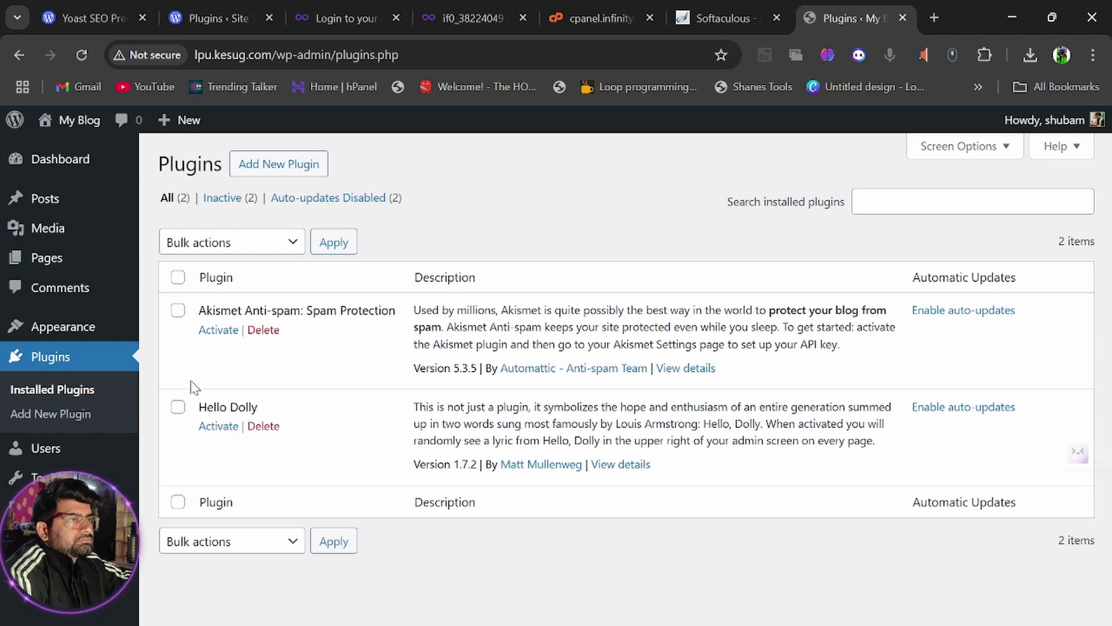
pyautogui.click(276, 167)
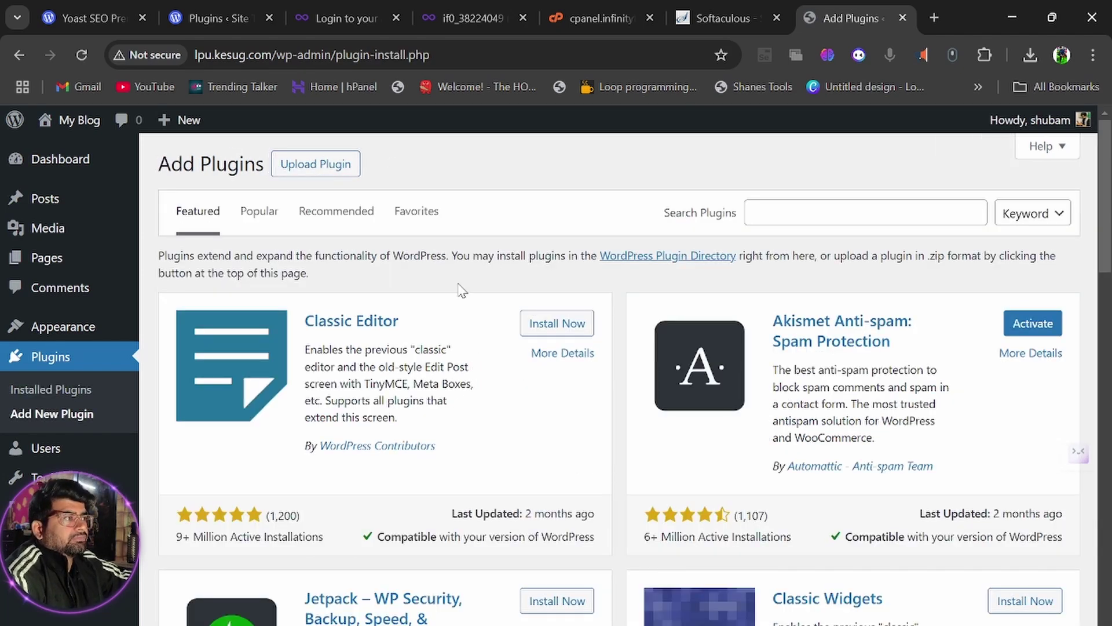
pyautogui.click(847, 211)
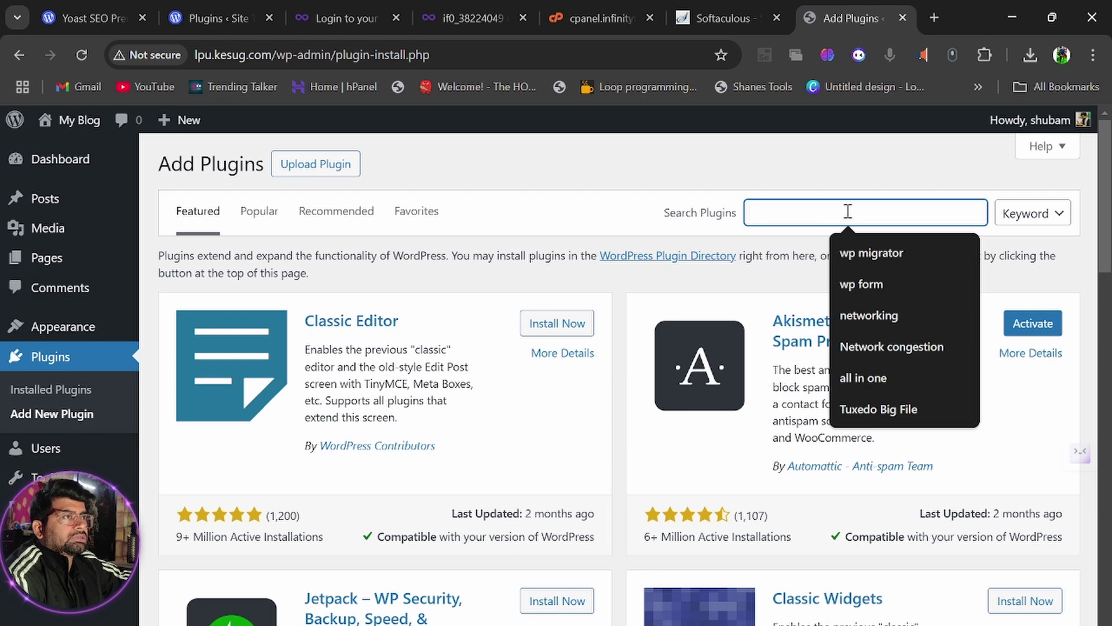
pyautogui.write('rank')
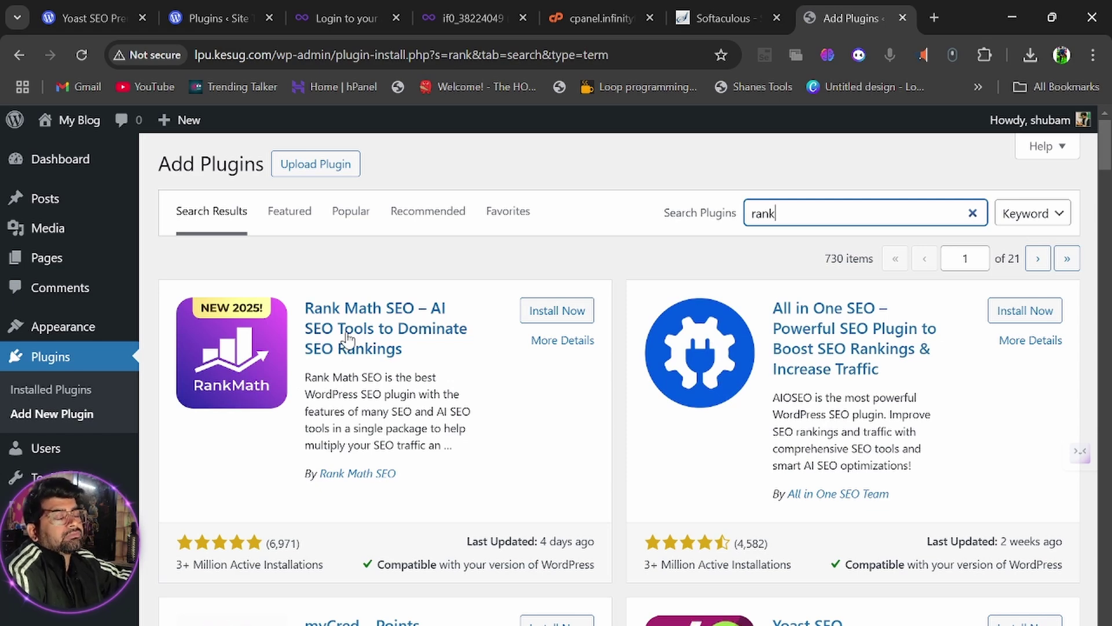
# - View the Yoast SEO Premium page and highlight its ₹711.00 monthly price
pyautogui.click(147, 13)
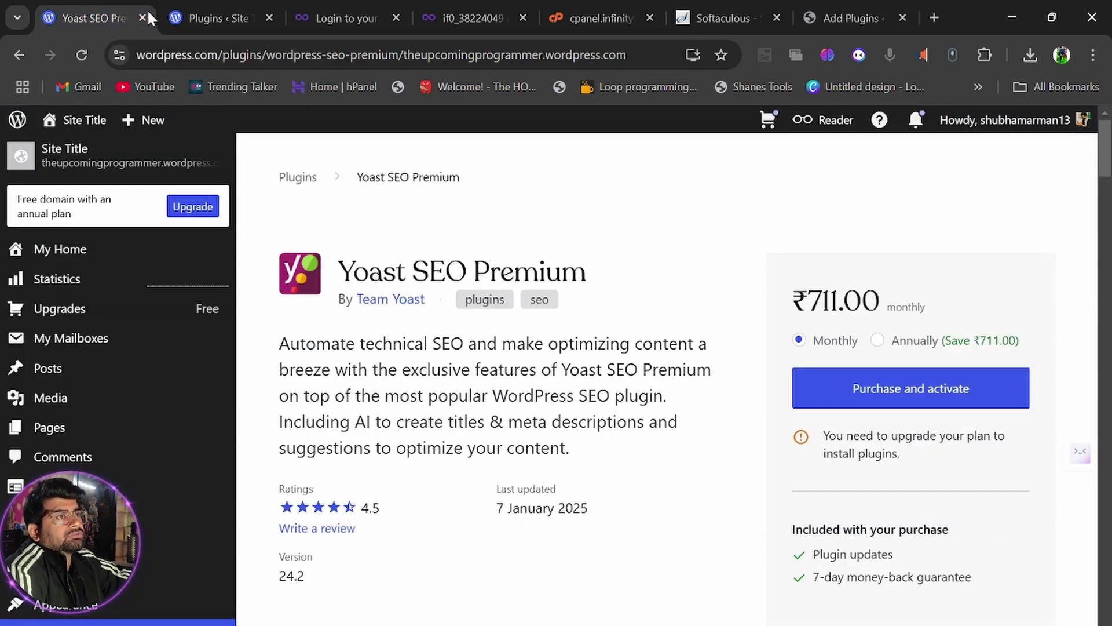
pyautogui.scroll(-7, 458, 454)
pyautogui.scroll(8, 313, 463)
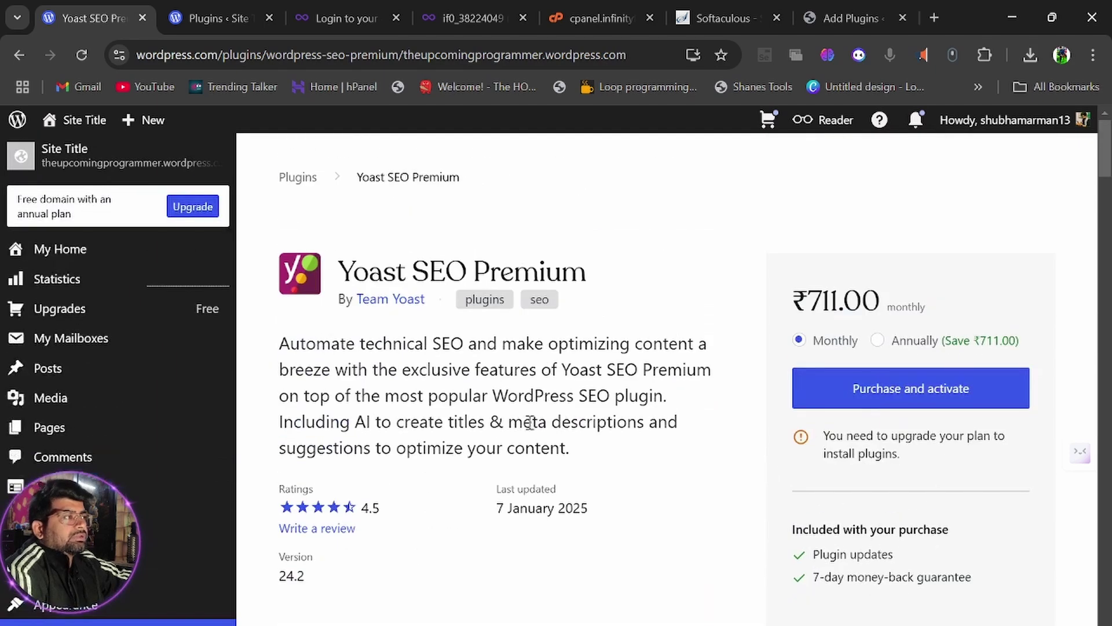
pyautogui.moveTo(794, 300); pyautogui.dragTo(886, 294)
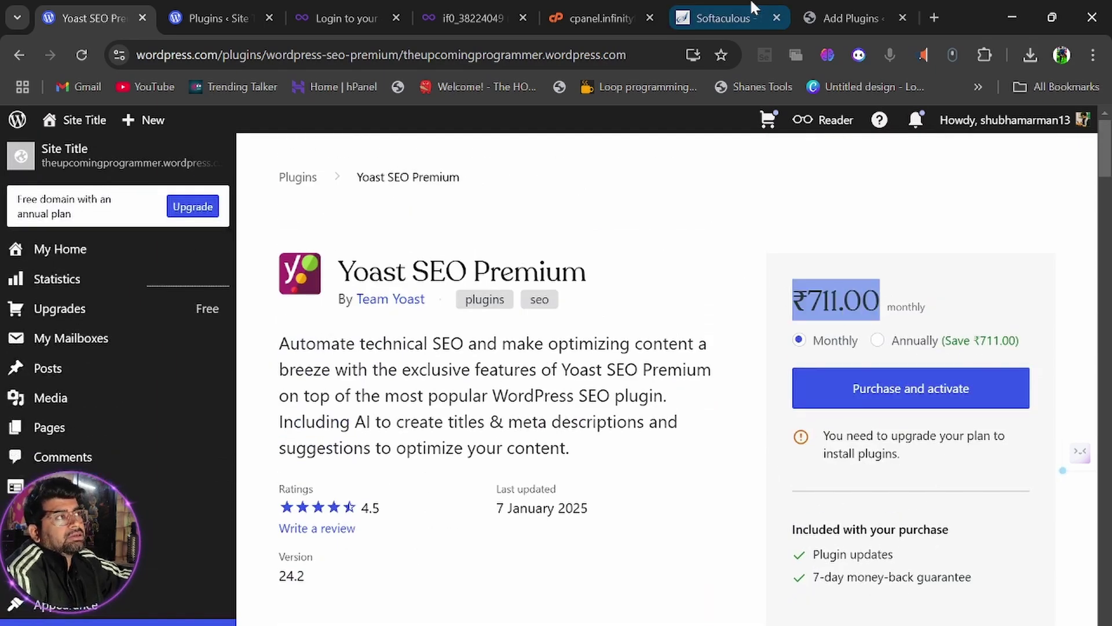
# - Install Rank Math SEO, activate it from Plugins, then back out of Connect Your Account
pyautogui.click(851, 18)
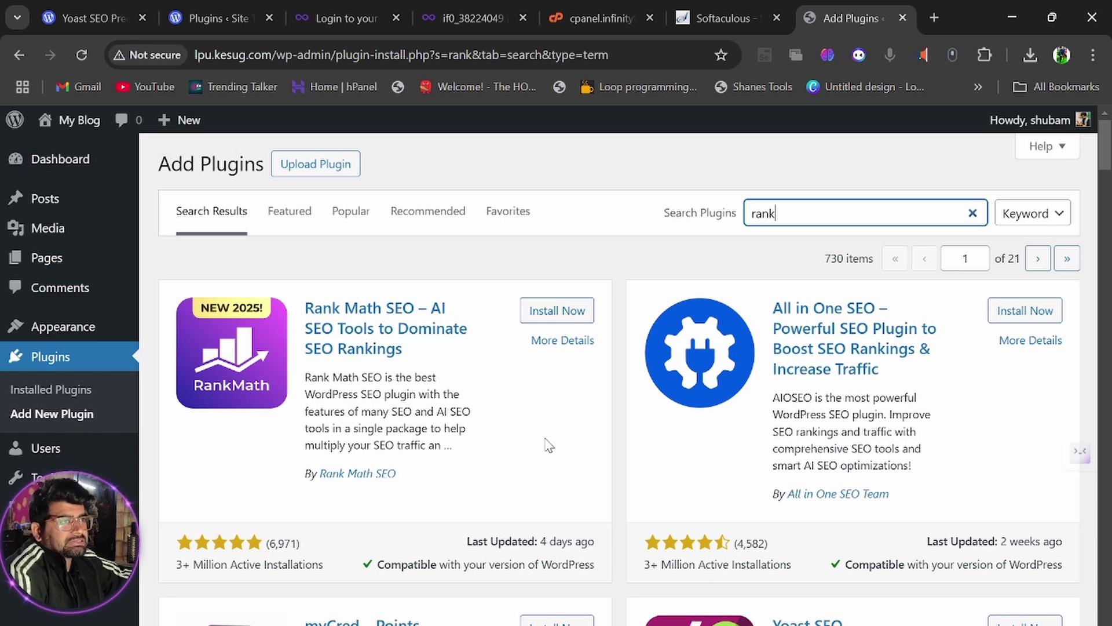
pyautogui.click(554, 313)
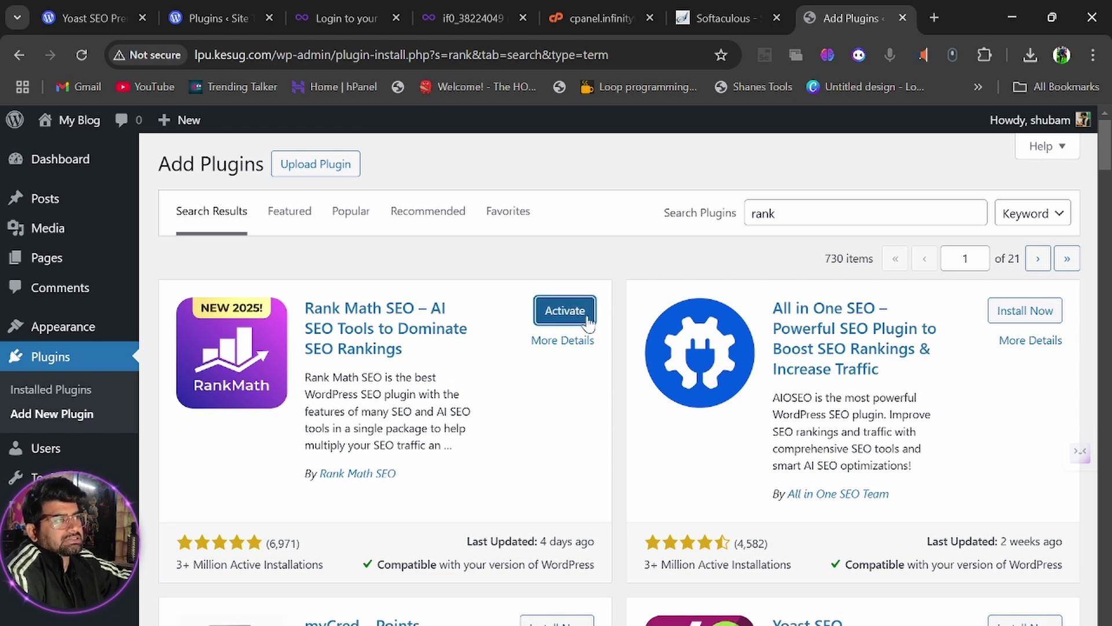
pyautogui.click(50, 355)
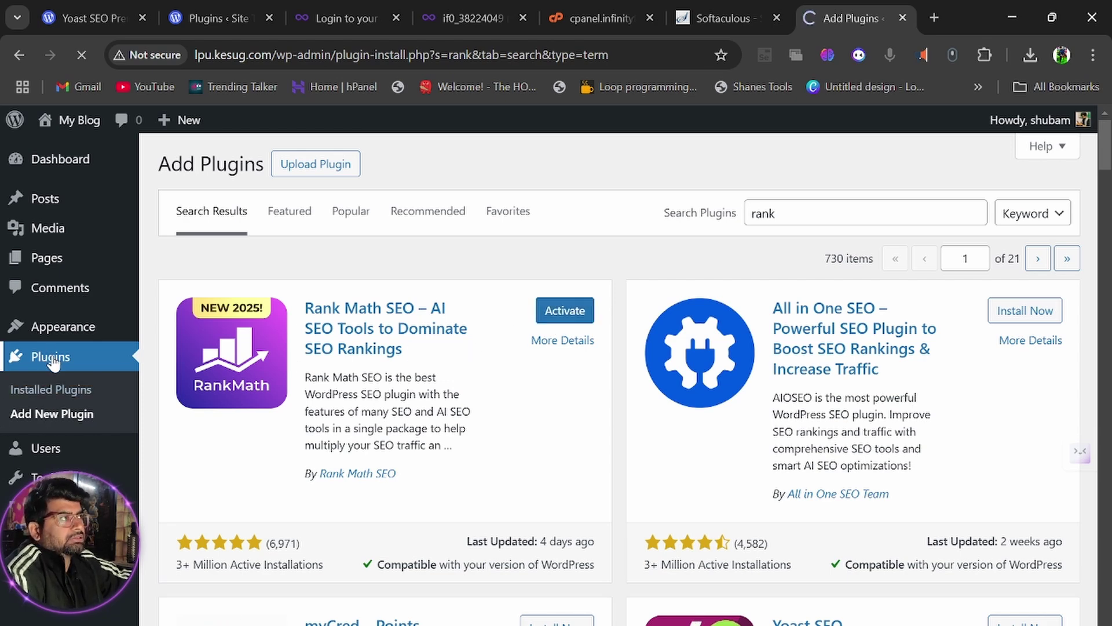
pyautogui.scroll(-1, 327, 400)
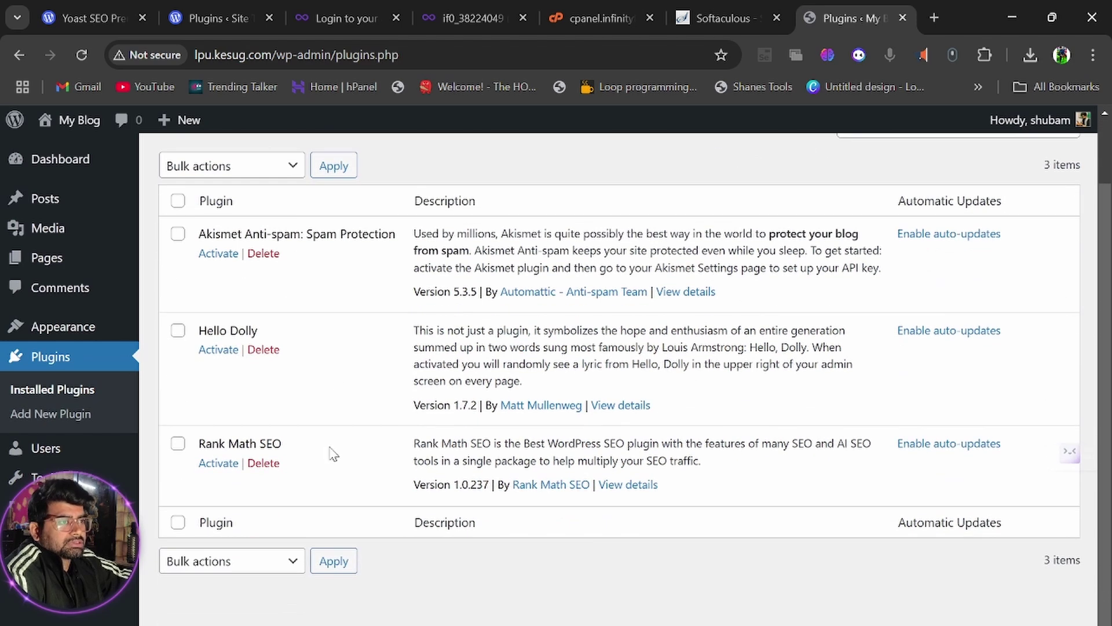
pyautogui.click(216, 468)
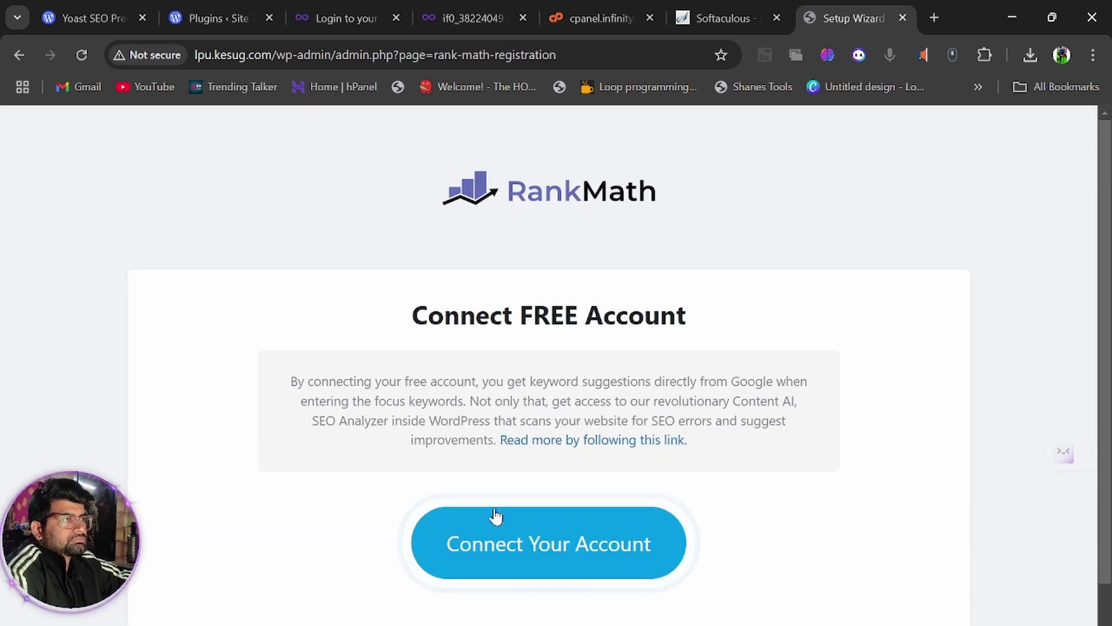
pyautogui.click(513, 544)
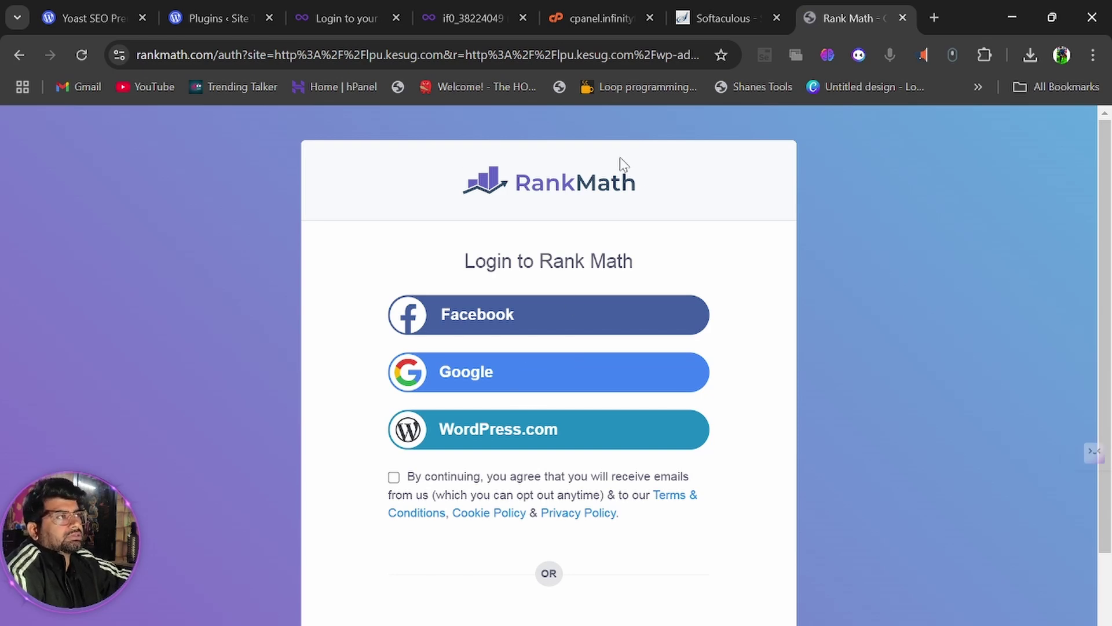
pyautogui.hotkey('alt', 'Left')
pyautogui.hotkey('alt', 'Left')
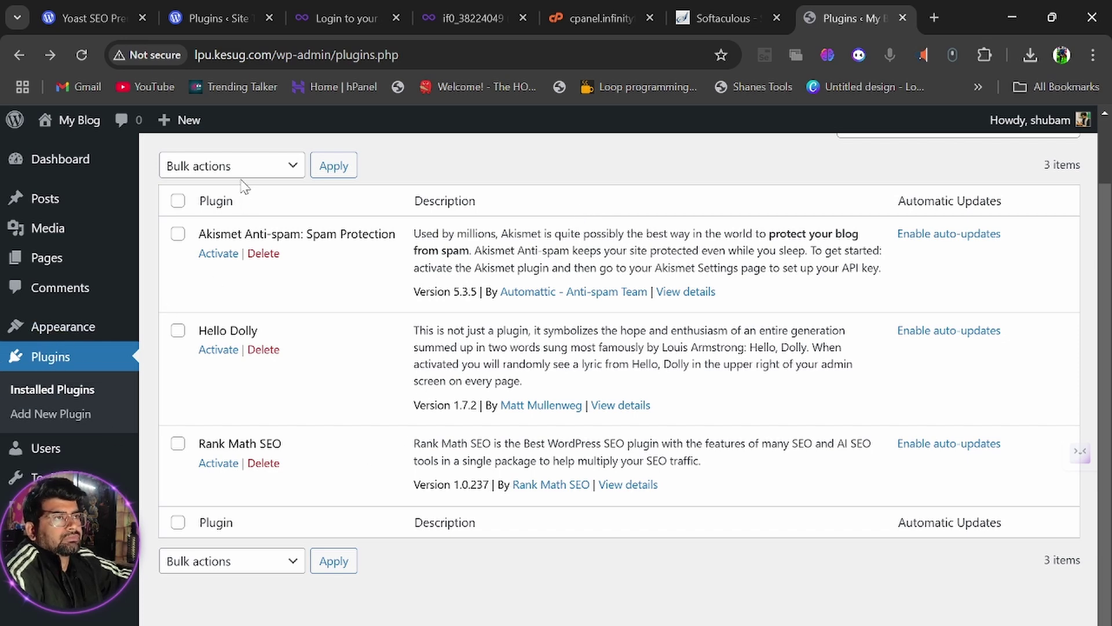
pyautogui.scroll(2, 232, 258)
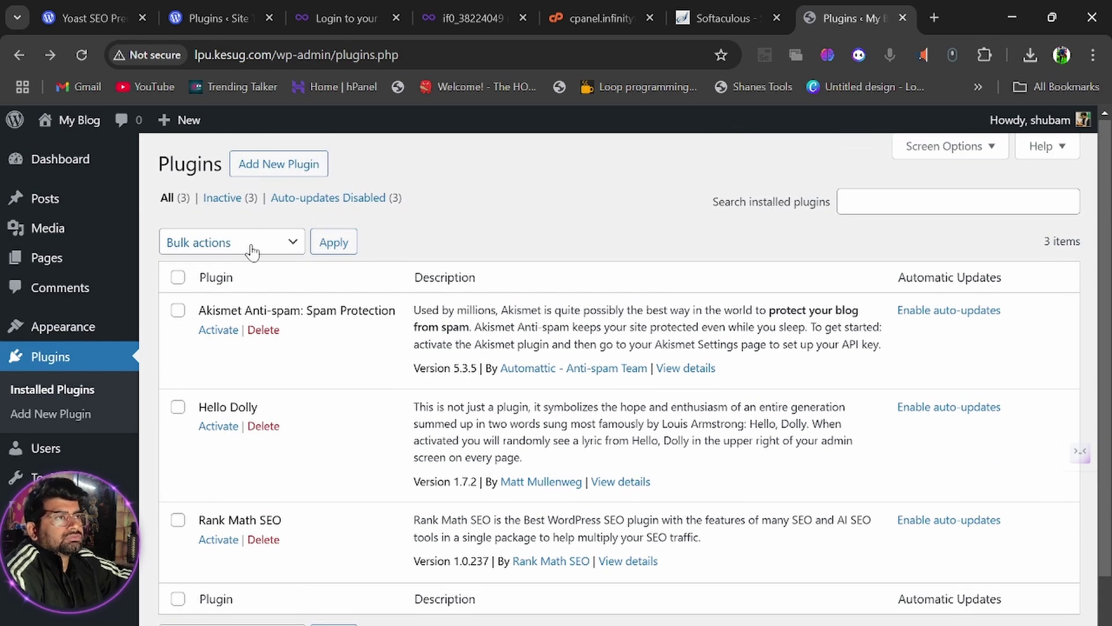
# - Search the plugin directory for 'elem' and browse the 7 results
pyautogui.click(280, 163)
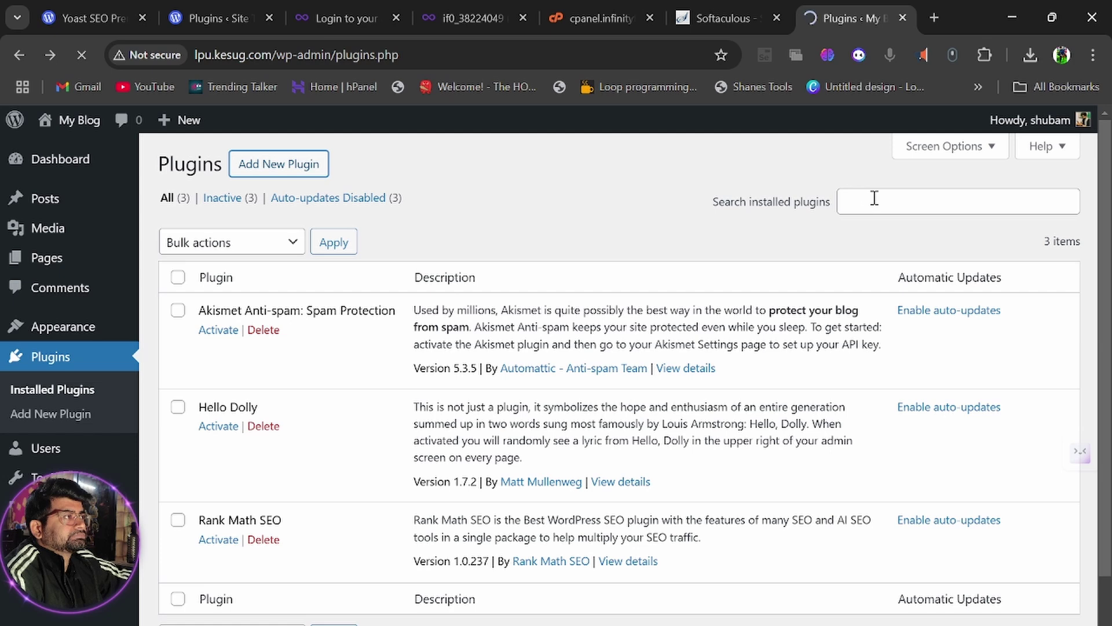
pyautogui.click(851, 203)
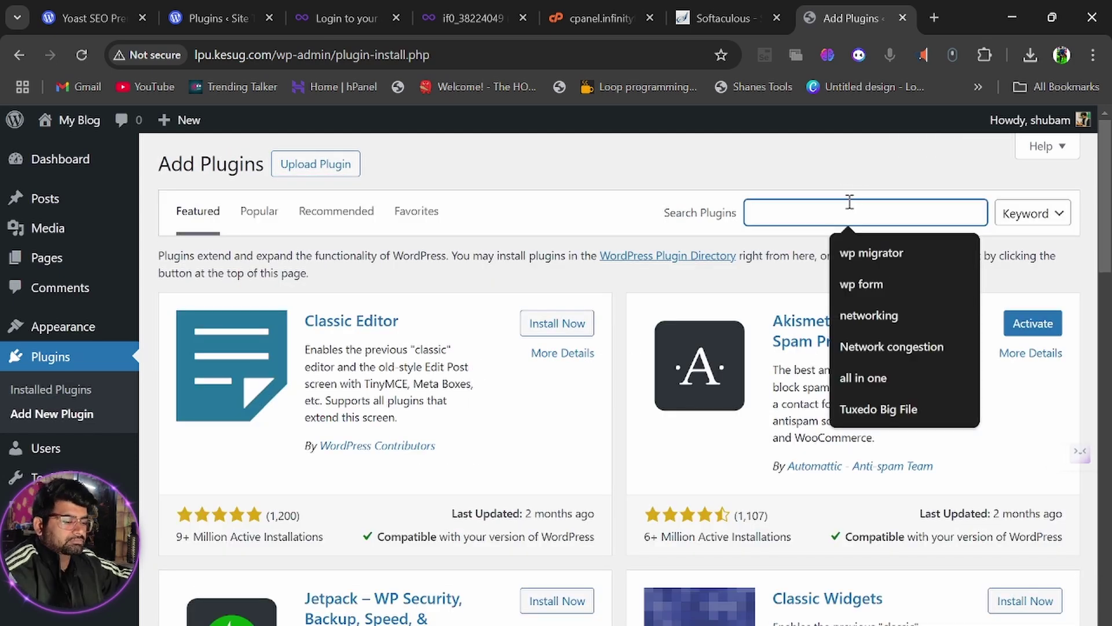
pyautogui.write('ek')
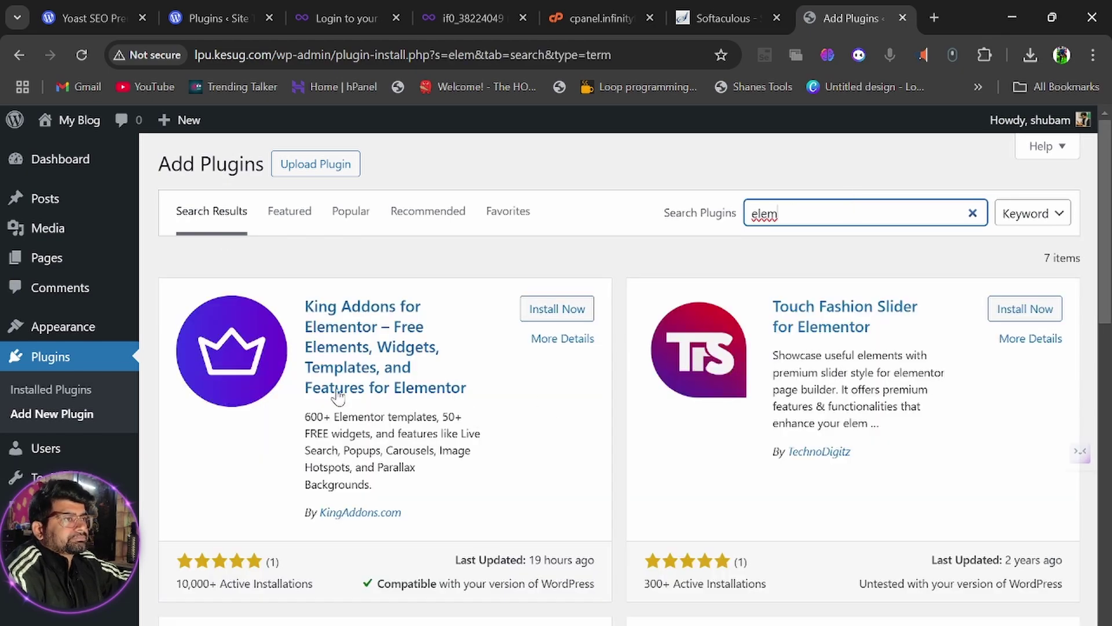
pyautogui.scroll(-5, 535, 496)
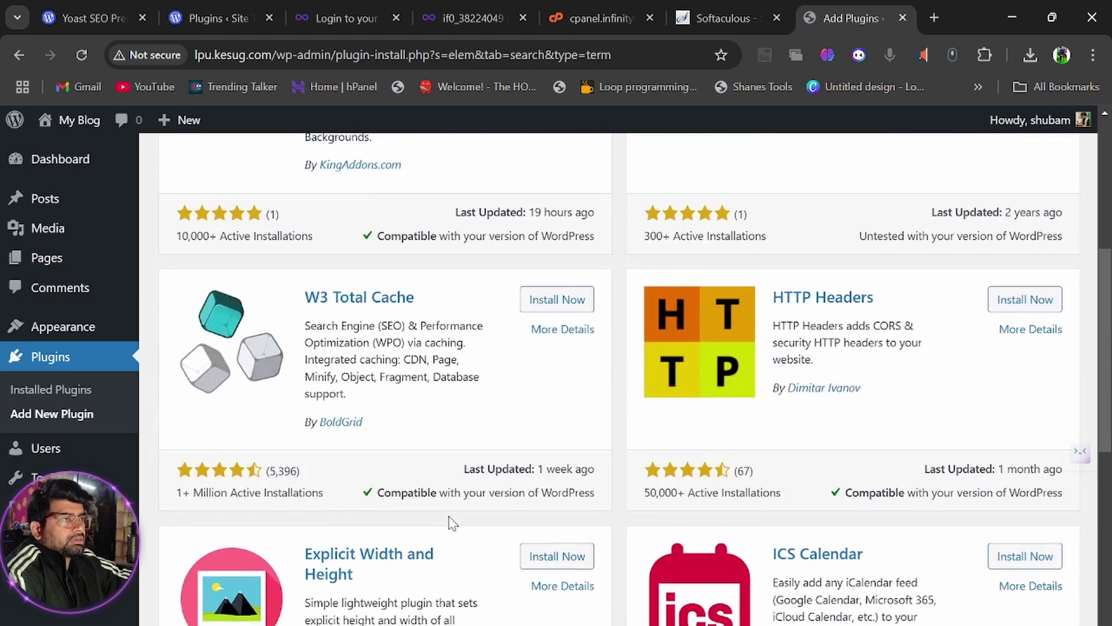
pyautogui.scroll(-4, 469, 510)
pyautogui.scroll(8, 441, 475)
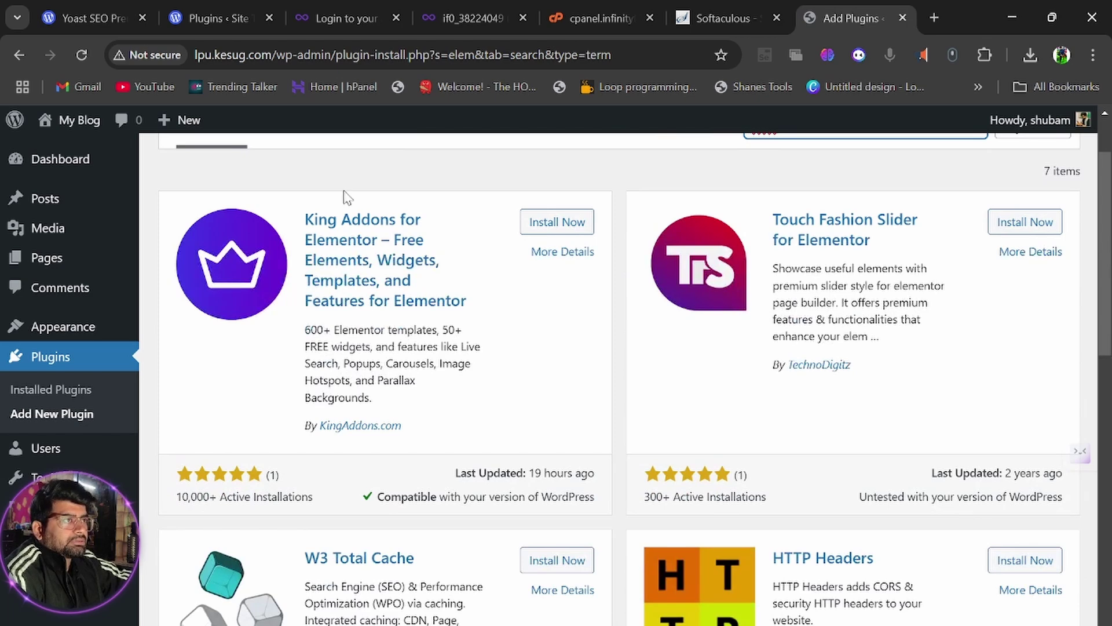
# - View and close the King Addons details, then open the Posts list
pyautogui.click(380, 279)
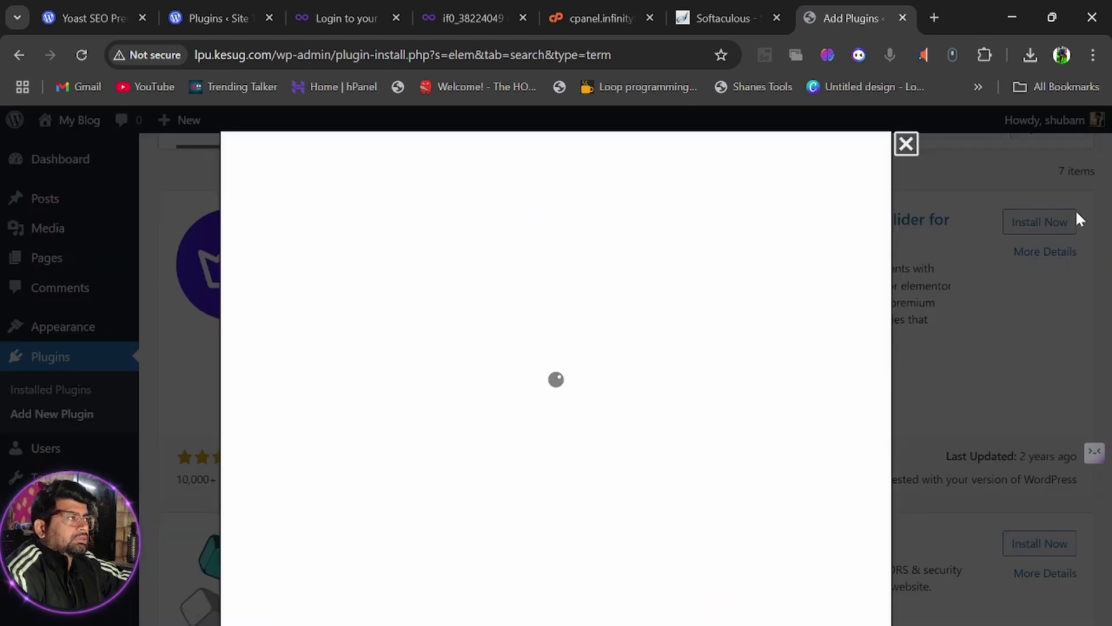
pyautogui.click(907, 144)
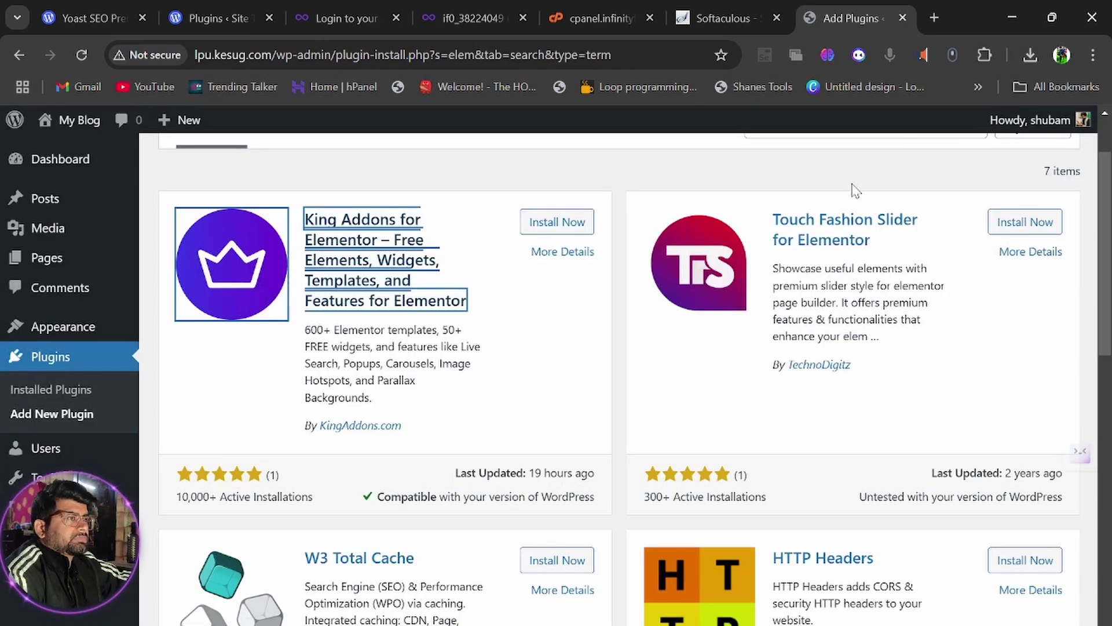
pyautogui.scroll(2, 316, 371)
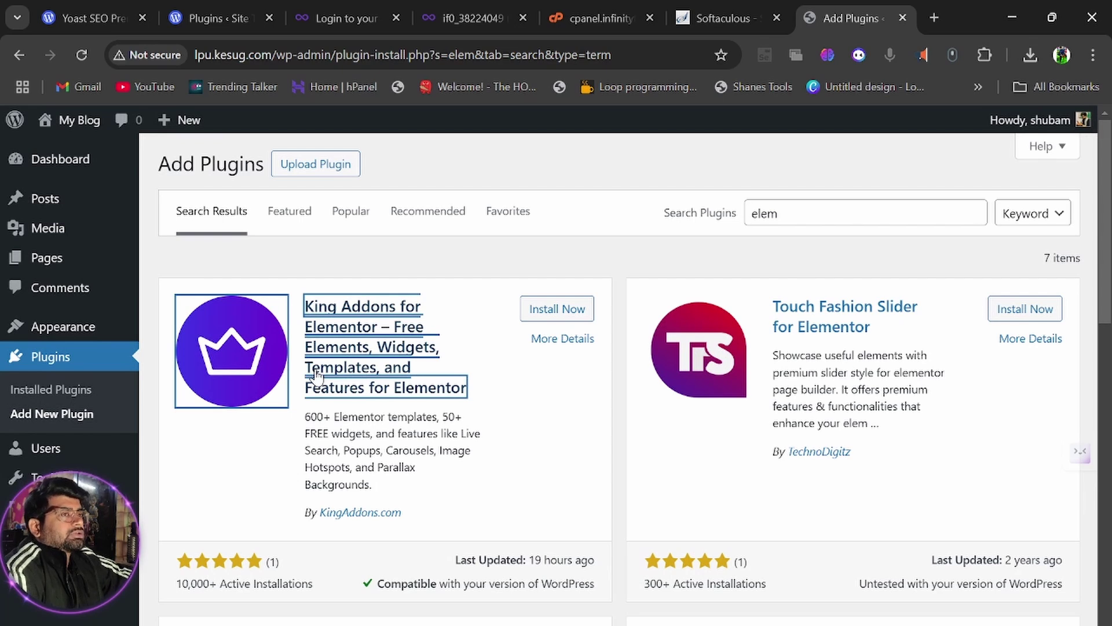
pyautogui.click(46, 203)
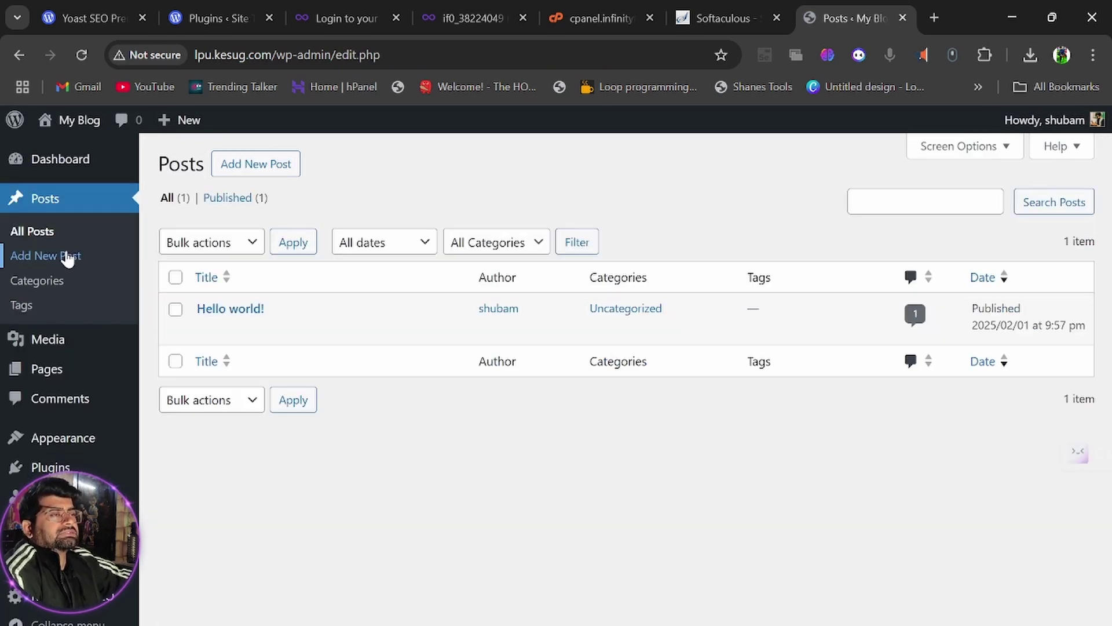
# - Open Hello world! in the block editor, dismiss the welcome guide, and return to VistaPanel
pyautogui.click(230, 311)
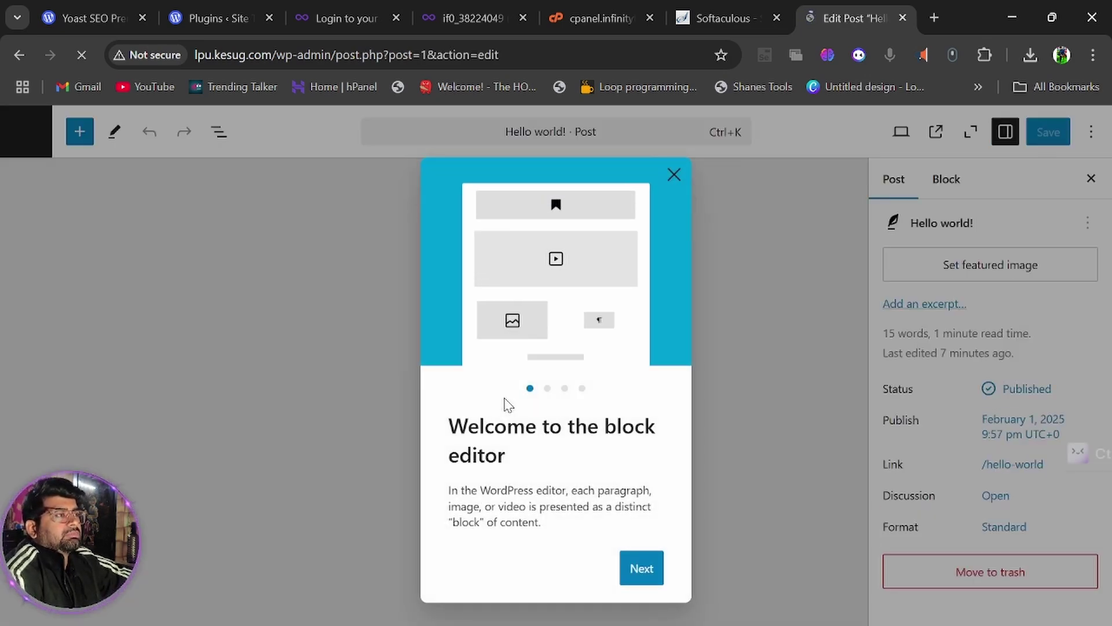
pyautogui.click(642, 570)
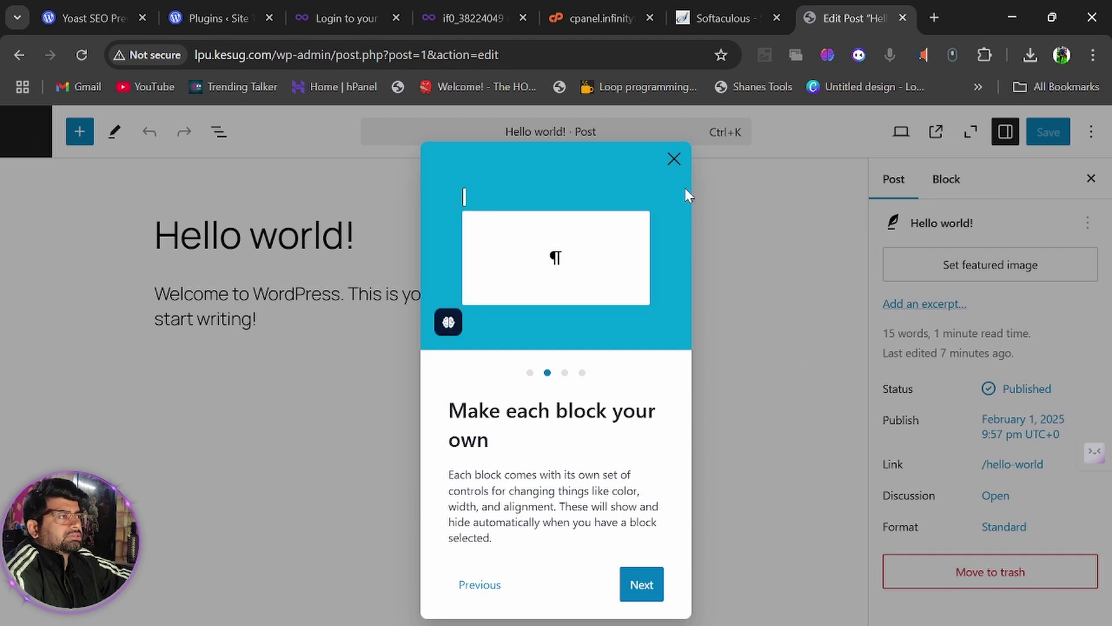
pyautogui.click(667, 167)
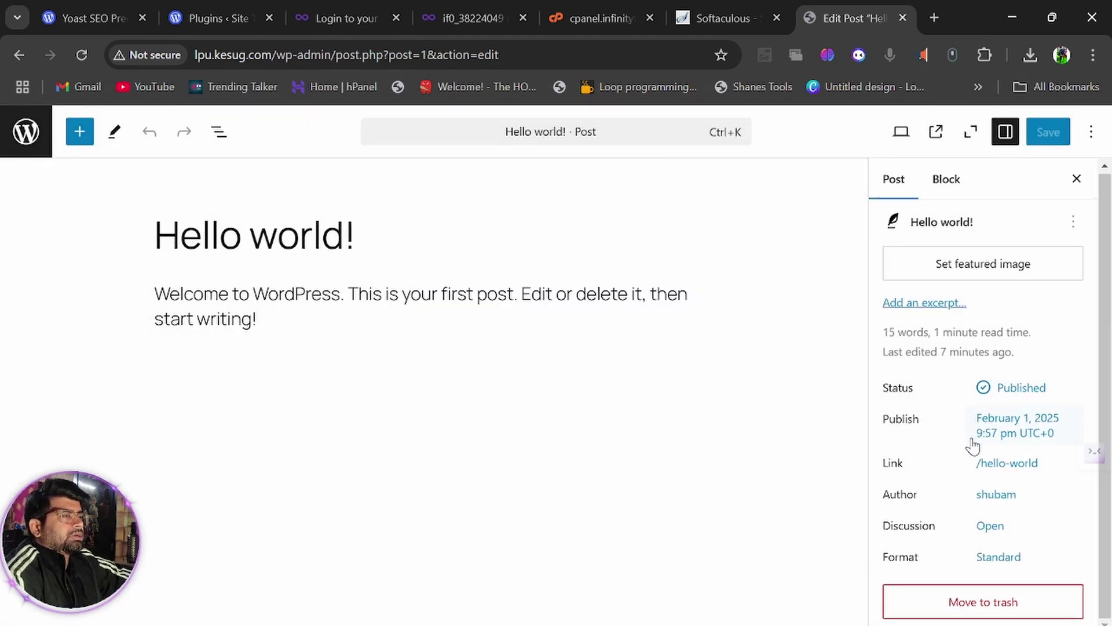
pyautogui.click(594, 8)
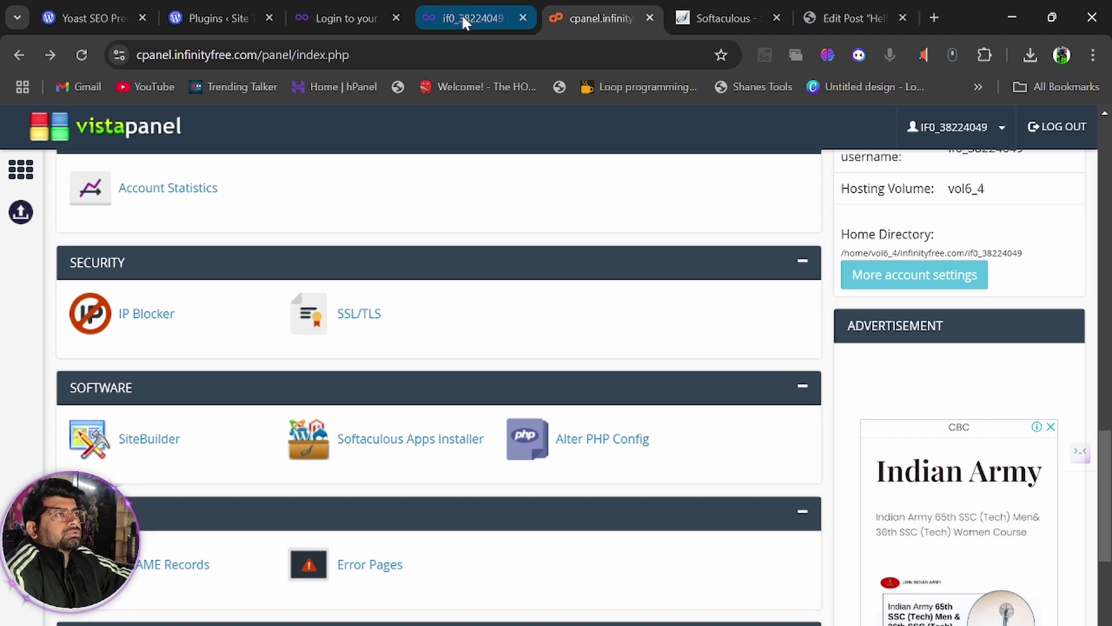